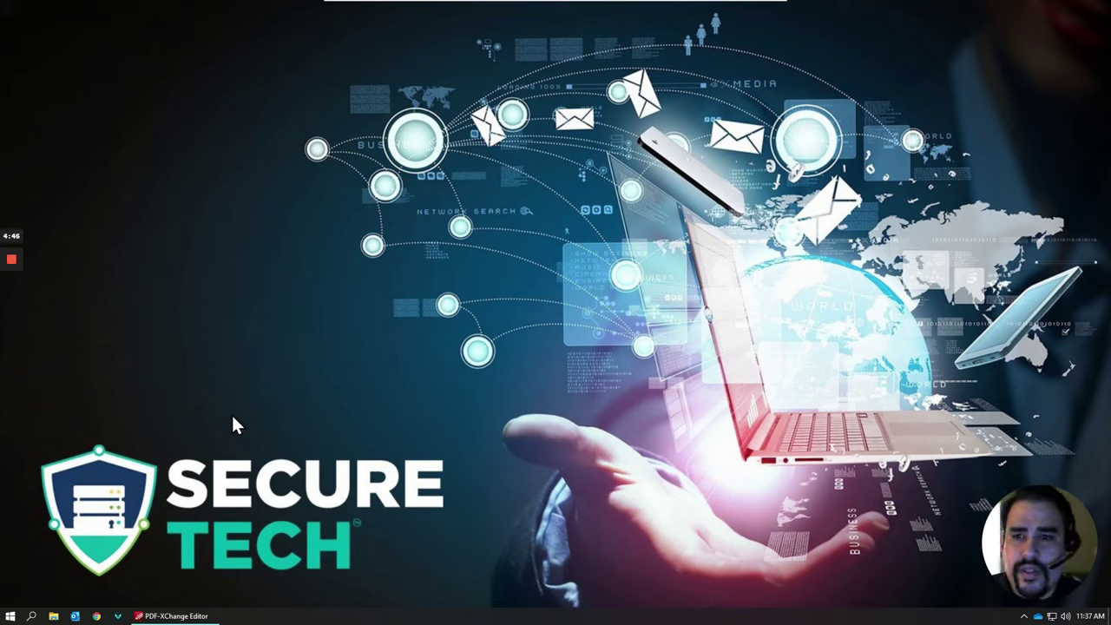
Switch to PDF-XChange Editor and open CloudFinder_Data-Sheet from the PDFs folder in Downloads.
{"action": "left_click", "coordinate": [198, 616]}
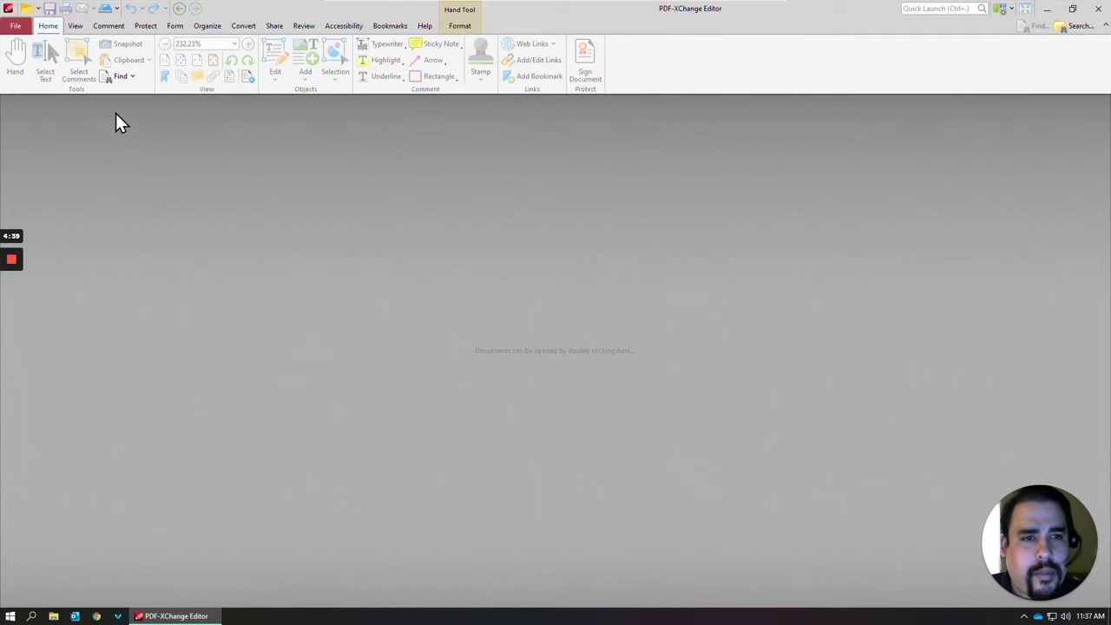
{"action": "left_click", "coordinate": [14, 28]}
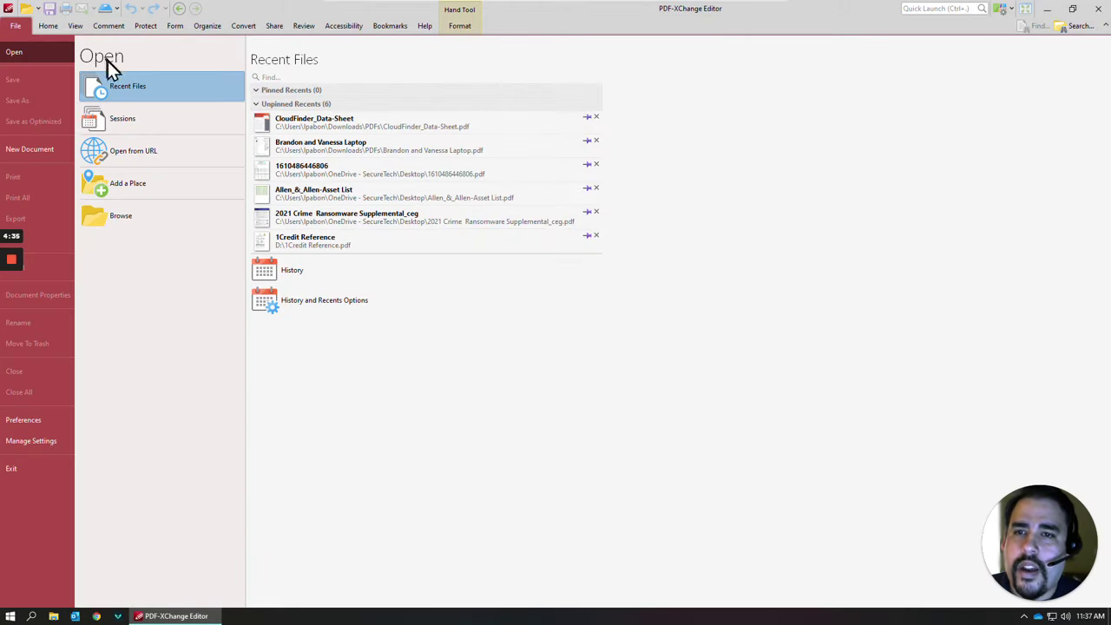
{"action": "left_click", "coordinate": [126, 219]}
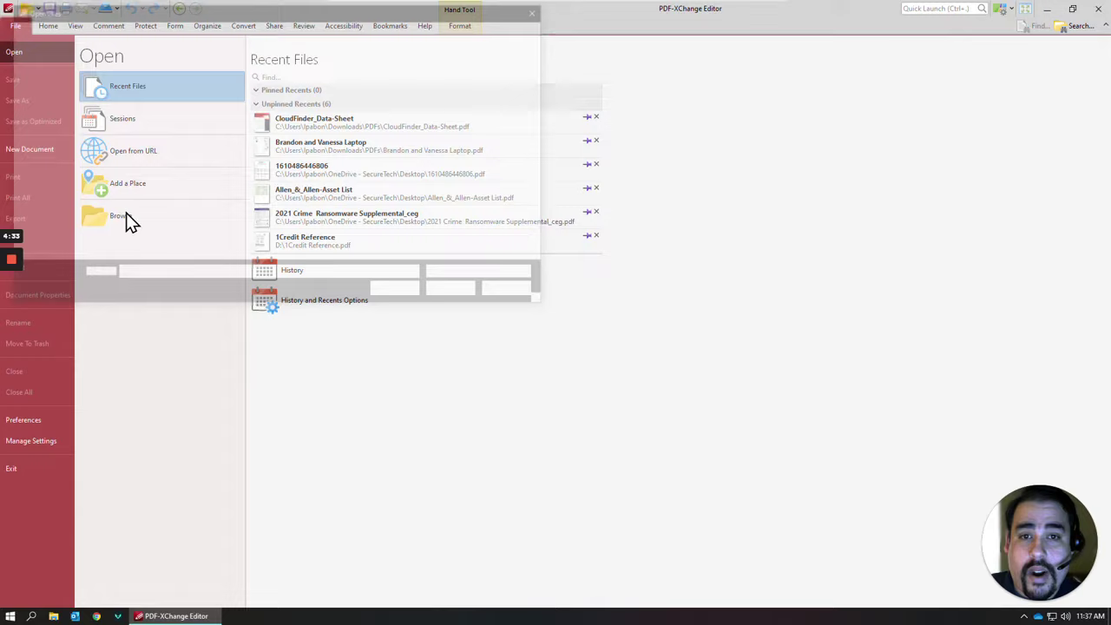
{"action": "left_click", "coordinate": [143, 108]}
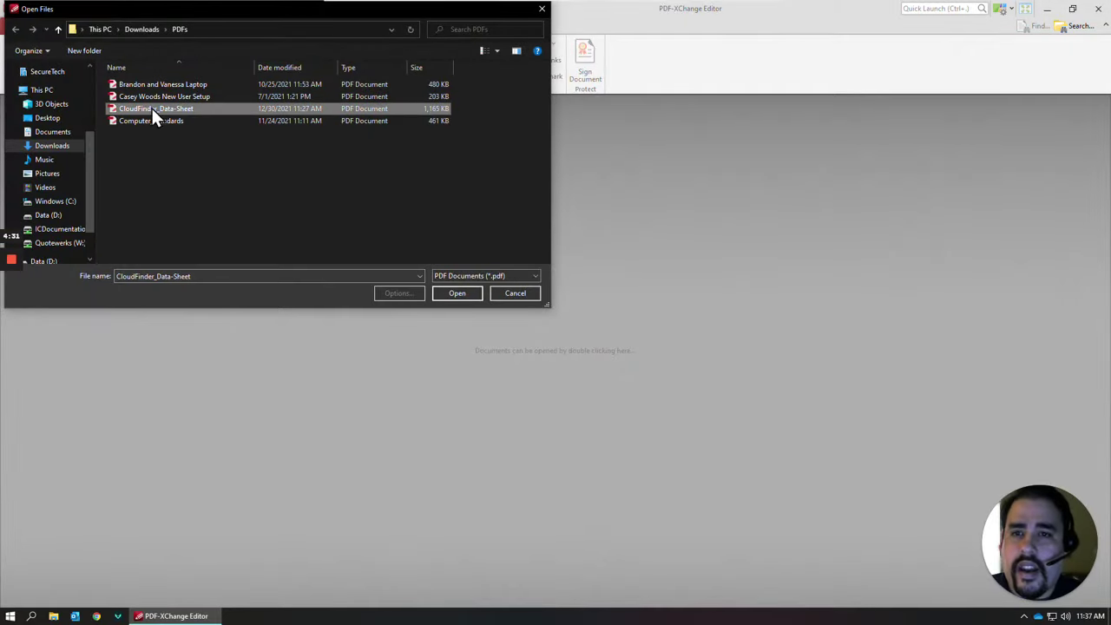
{"action": "left_click", "coordinate": [457, 293]}
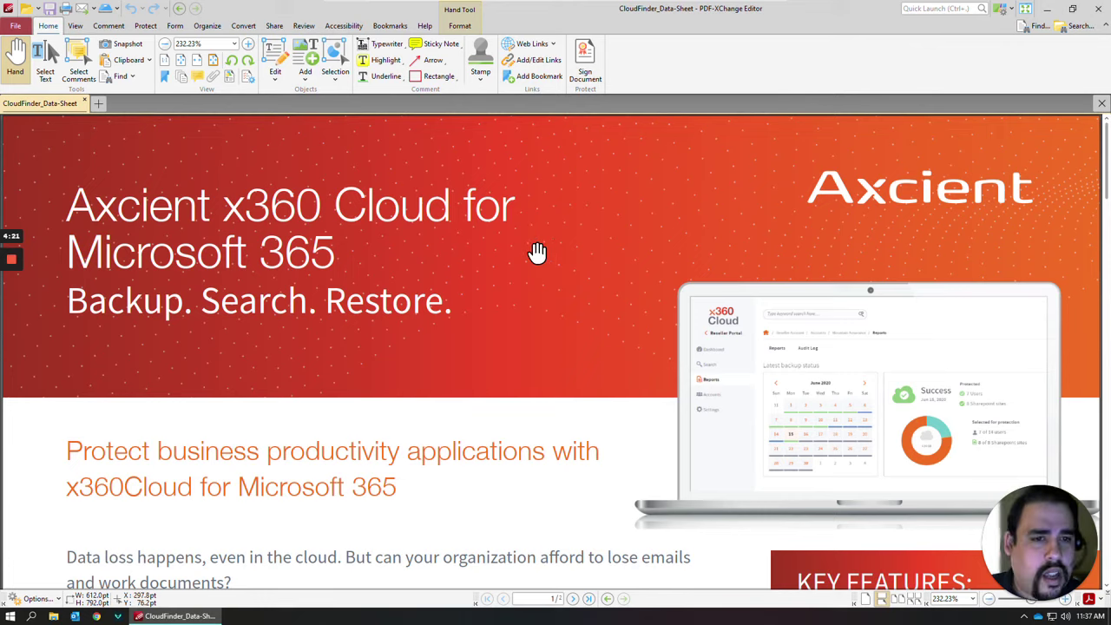
{"action": "scroll", "coordinate": [537, 252], "scroll_direction": "down", "scroll_amount": 1}
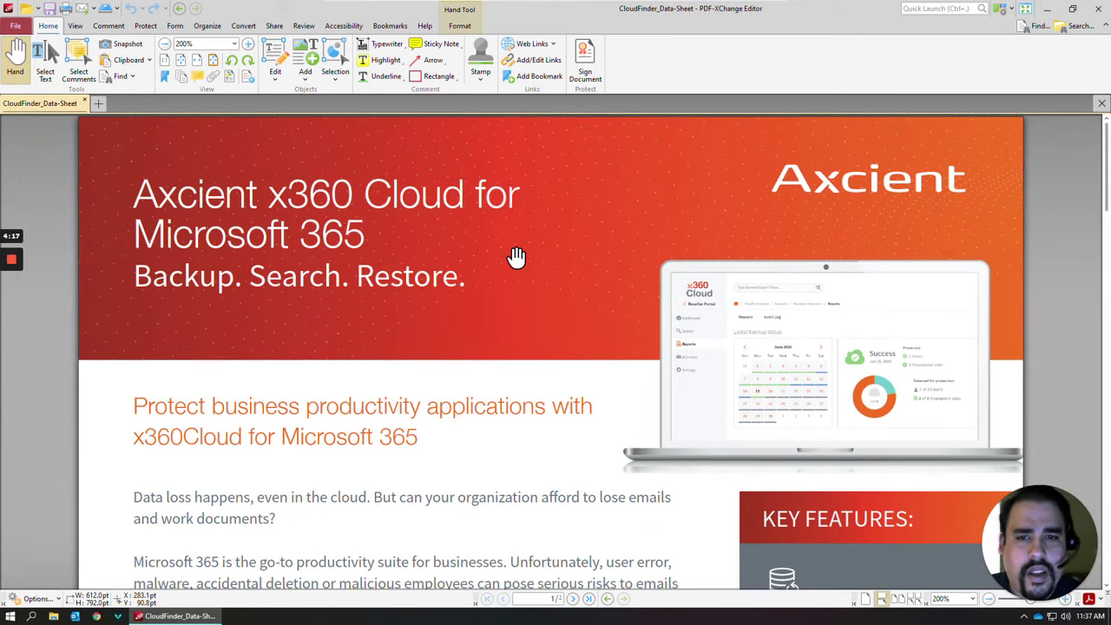
{"action": "scroll", "coordinate": [516, 257], "scroll_direction": "down", "scroll_amount": 1}
{"action": "scroll", "coordinate": [516, 257], "scroll_direction": "up", "scroll_amount": 1}
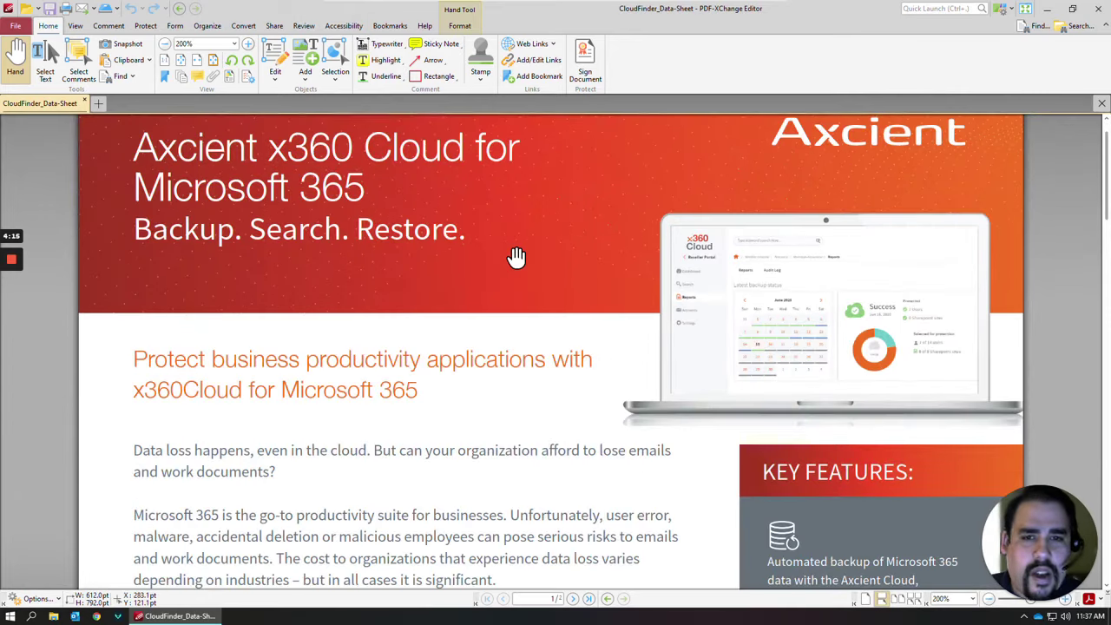
{"action": "scroll", "coordinate": [517, 257], "scroll_direction": "up", "scroll_amount": 1}
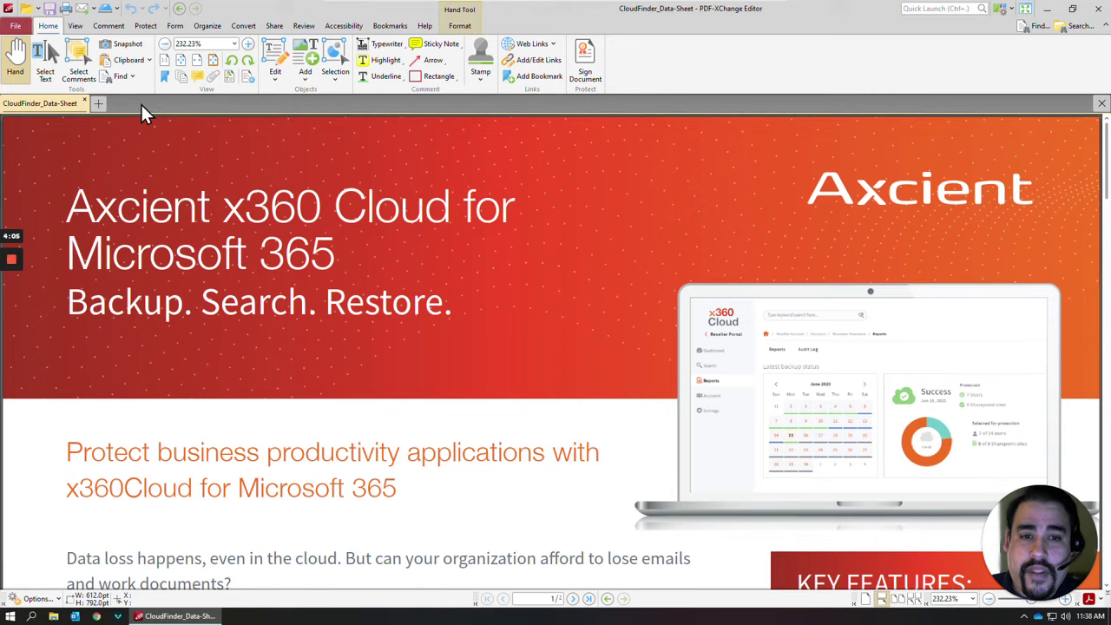
{"action": "left_click", "coordinate": [384, 28]}
{"action": "left_click", "coordinate": [76, 27]}
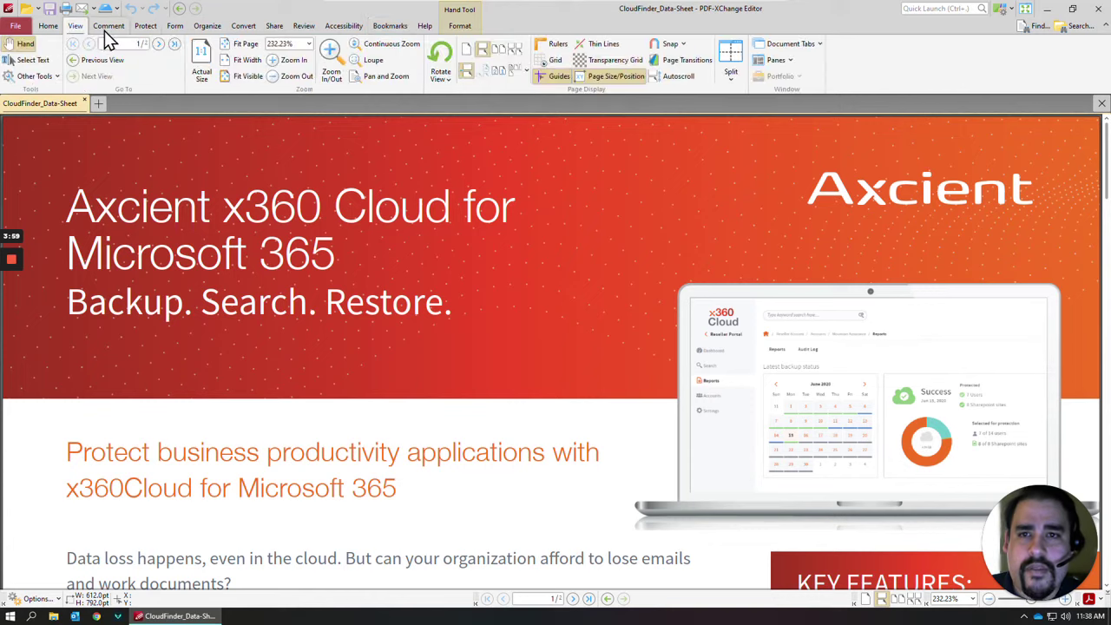
{"action": "left_click", "coordinate": [49, 27]}
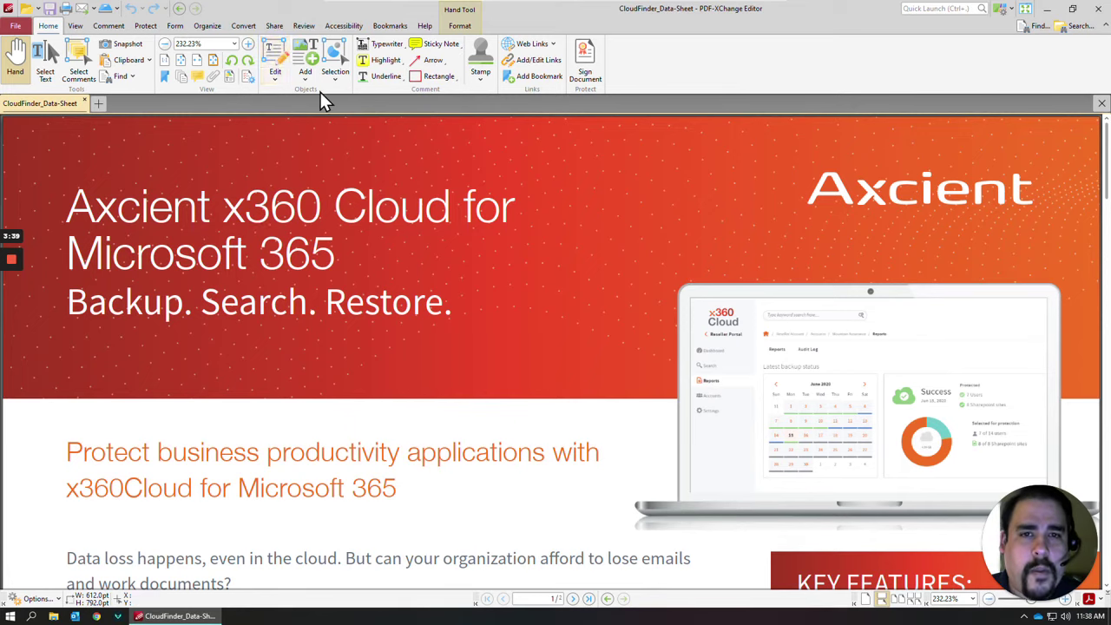
Enable text editing and add the word "Add" after "Microsoft 365" in the white banner title.
{"action": "left_click", "coordinate": [274, 84]}
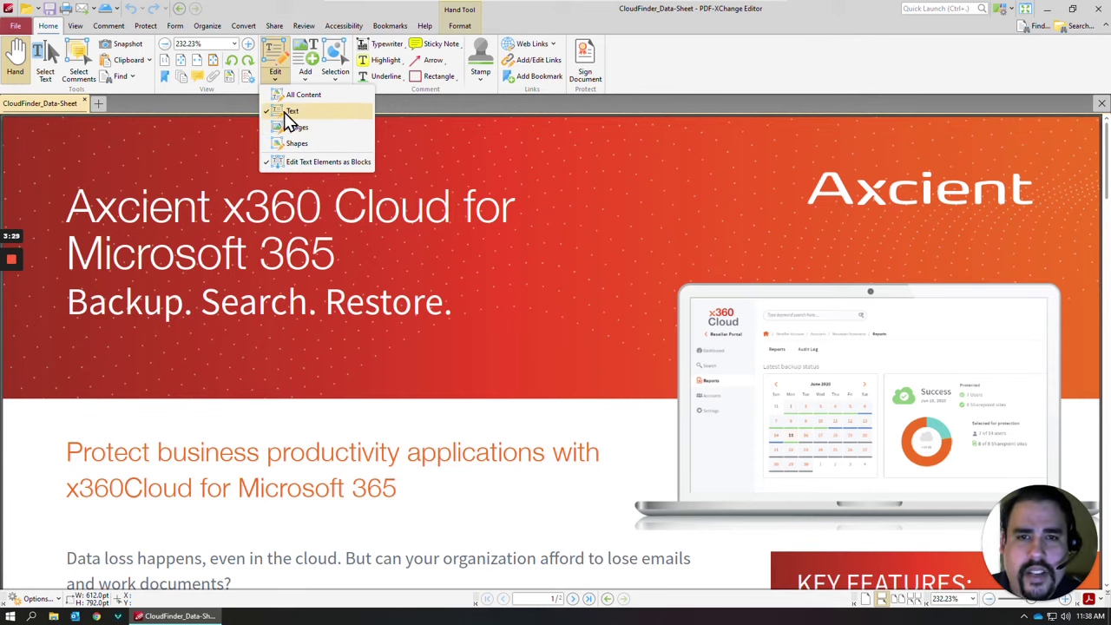
{"action": "left_click", "coordinate": [284, 112]}
{"action": "left_click", "coordinate": [292, 128]}
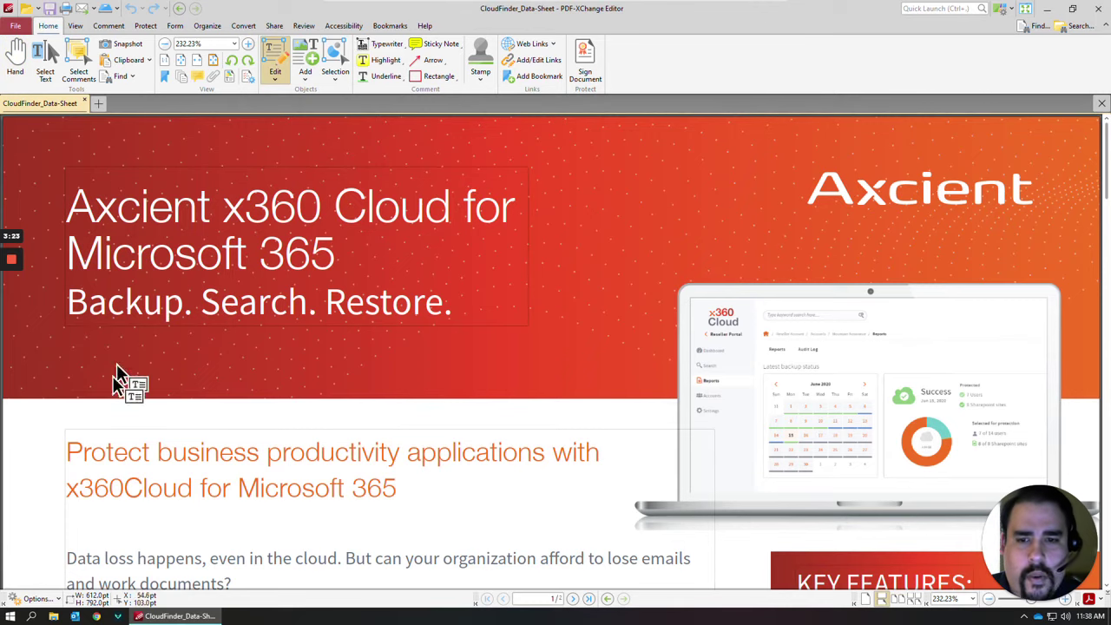
{"action": "left_click", "coordinate": [260, 209]}
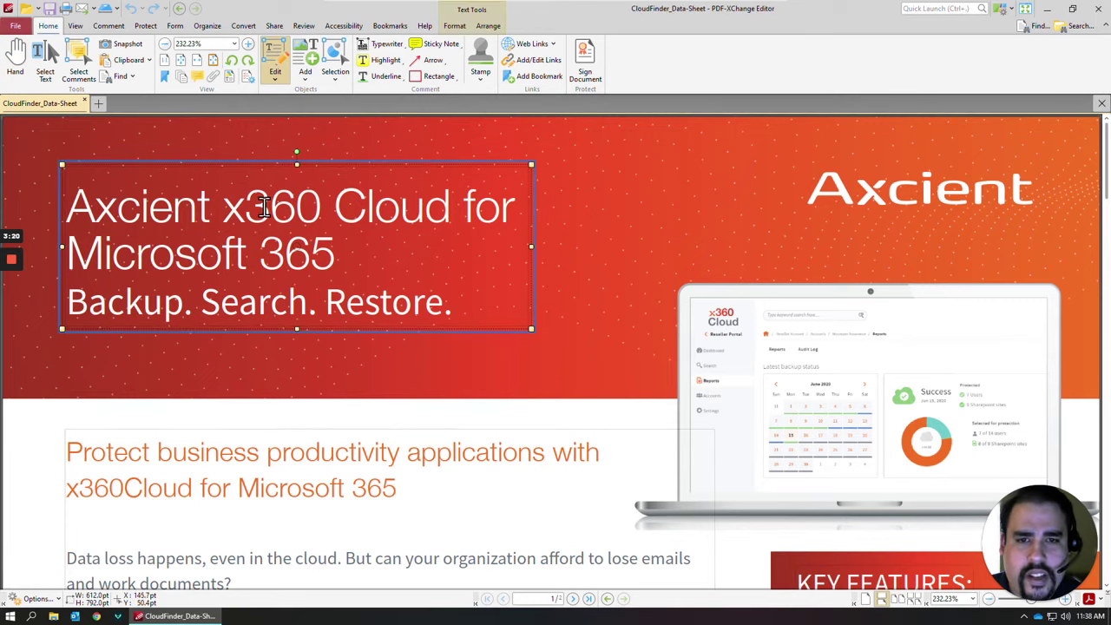
{"action": "left_click", "coordinate": [349, 254]}
{"action": "type", "text": "Add"}
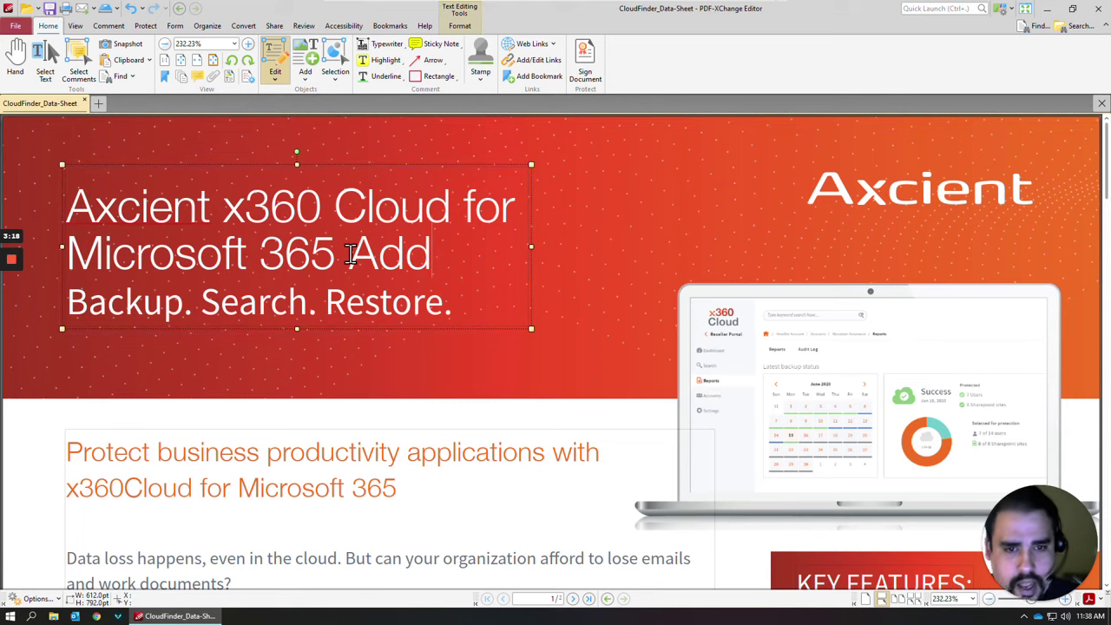
Delete the word "productivity" and its extra space from the orange headline.
{"action": "left_click", "coordinate": [279, 456]}
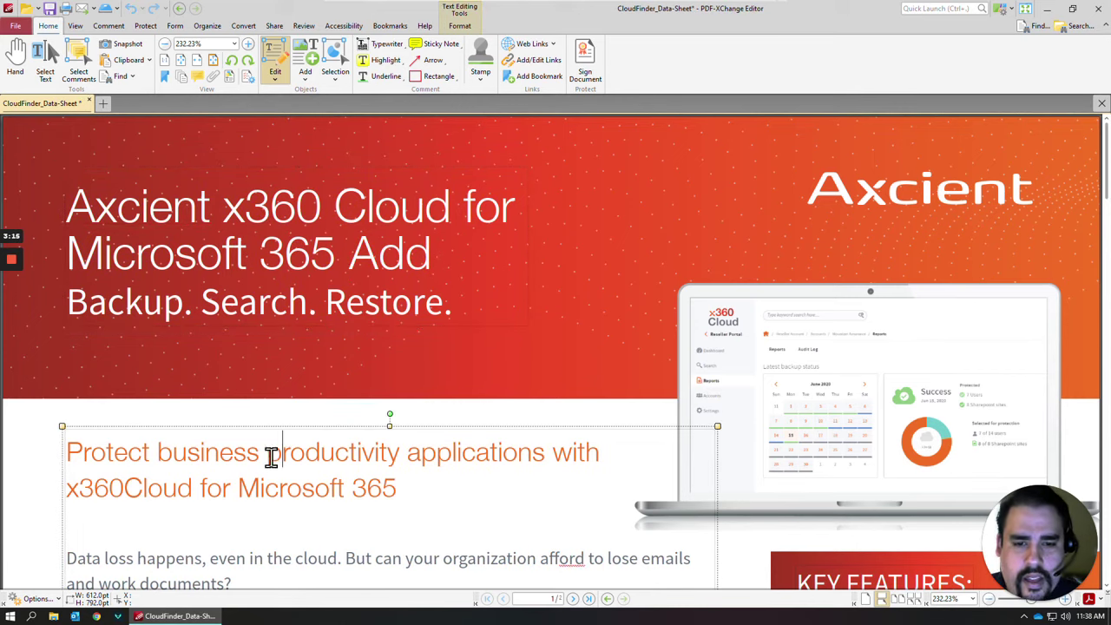
{"action": "left_click_drag", "start_coordinate": [269, 456], "coordinate": [396, 458]}
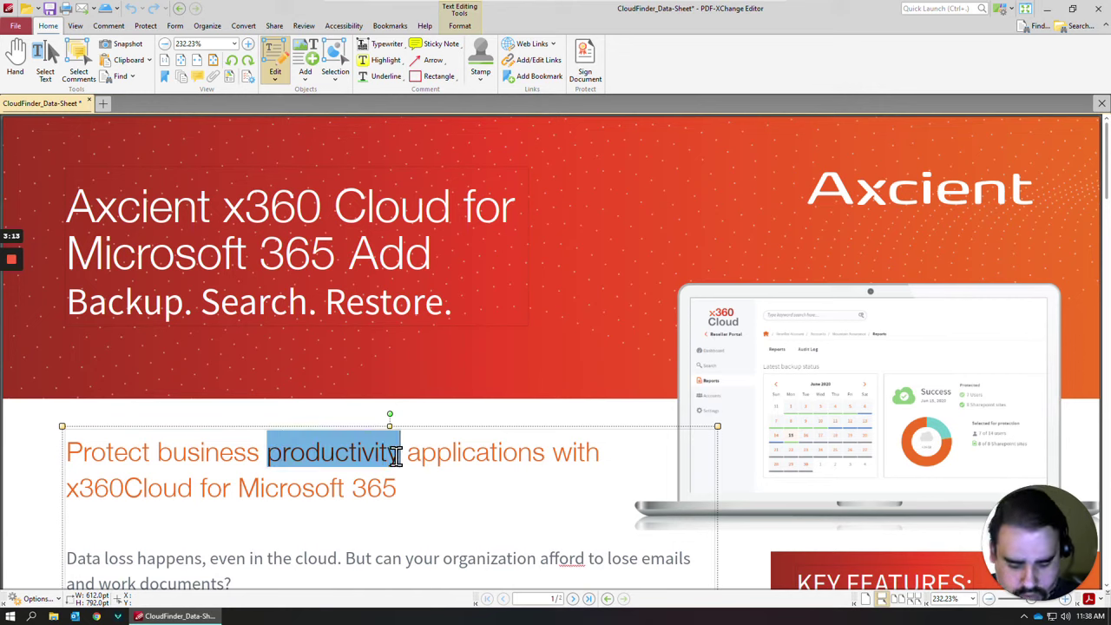
{"action": "key", "text": "Delete"}
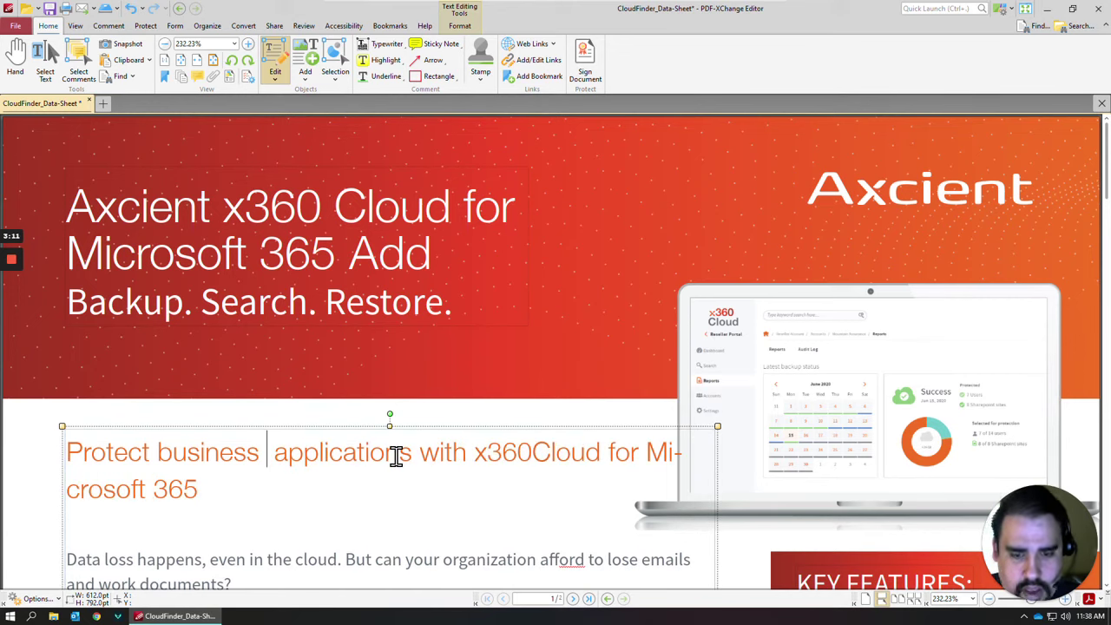
{"action": "key", "text": "BackSpace"}
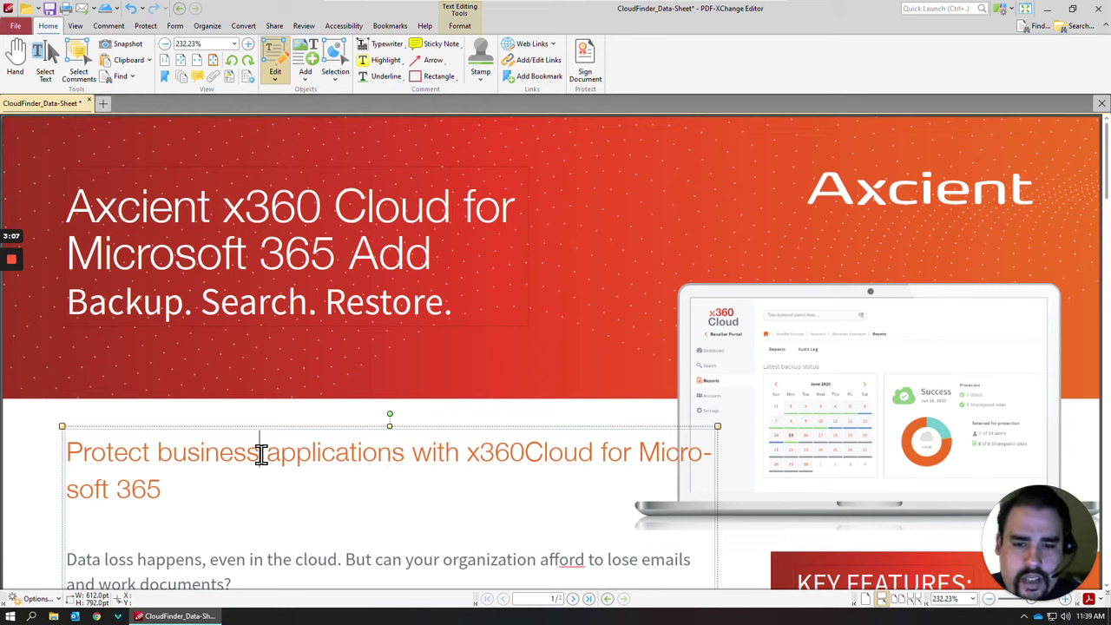
Copy the word "business" from the orange headline and paste it as new text in the banner above the laptop image.
{"action": "left_click_drag", "start_coordinate": [263, 453], "coordinate": [164, 453]}
{"action": "key", "text": "ctrl+c"}
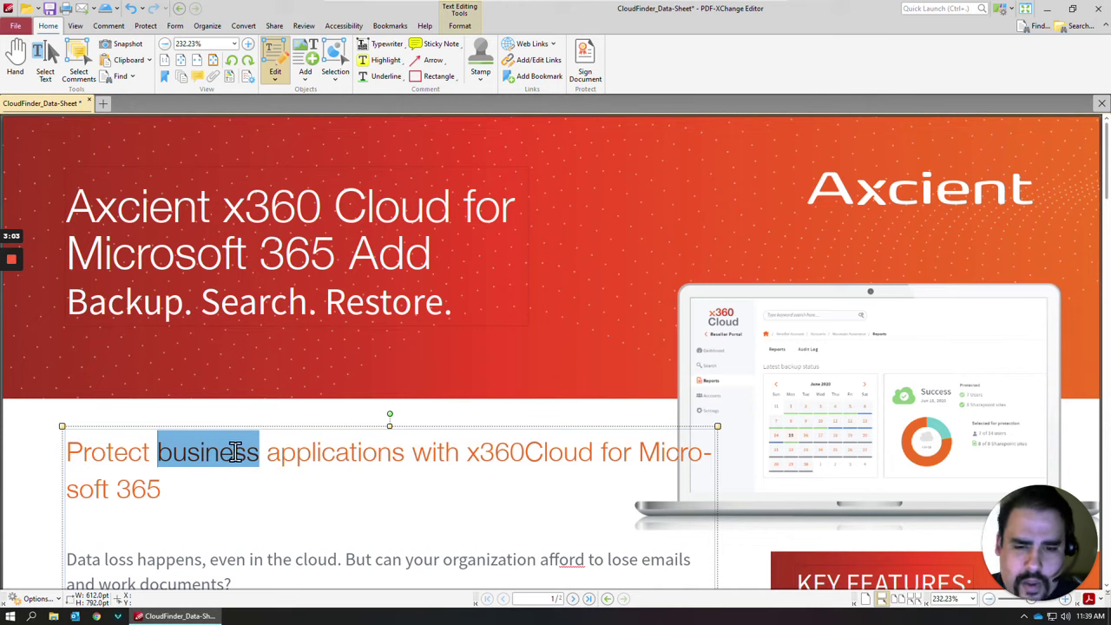
{"action": "left_click", "coordinate": [305, 76]}
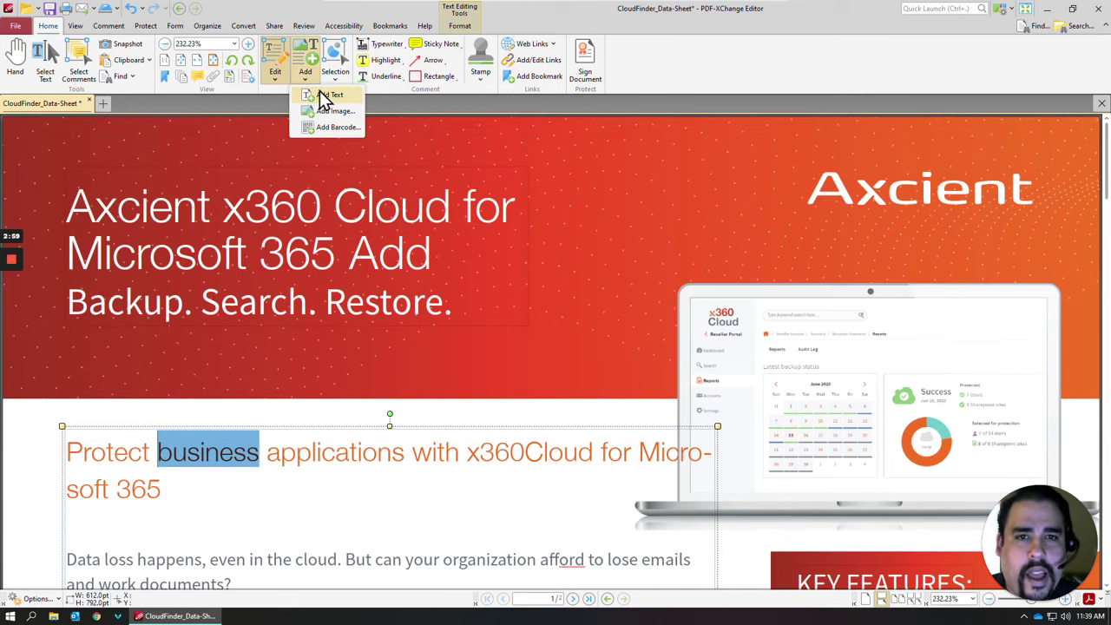
{"action": "left_click", "coordinate": [323, 95]}
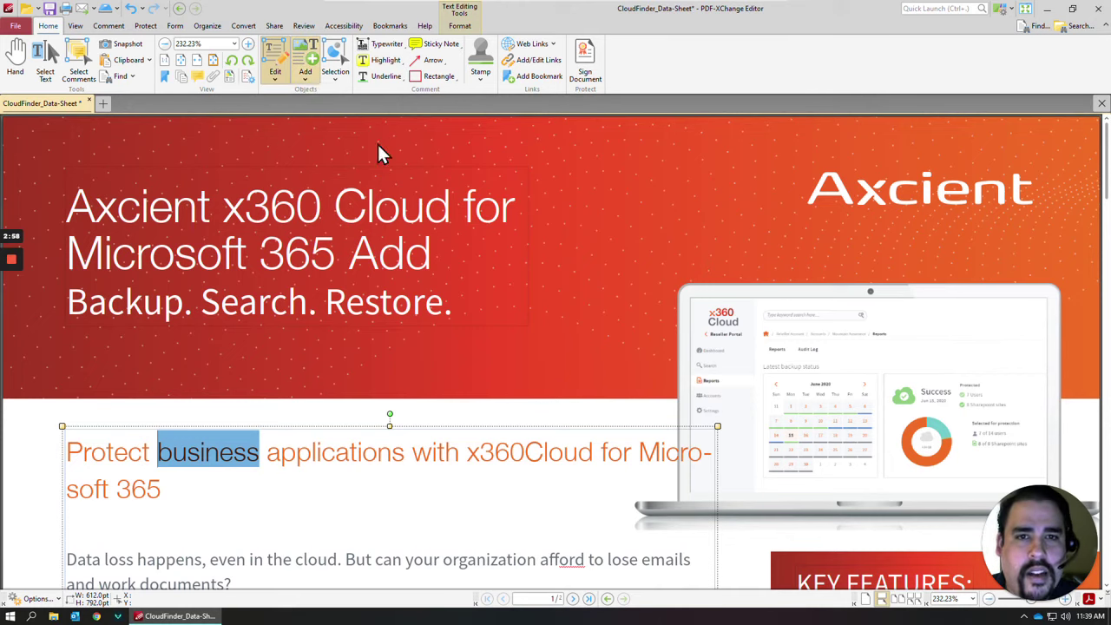
{"action": "left_click", "coordinate": [611, 229]}
{"action": "key", "text": "ctrl+v"}
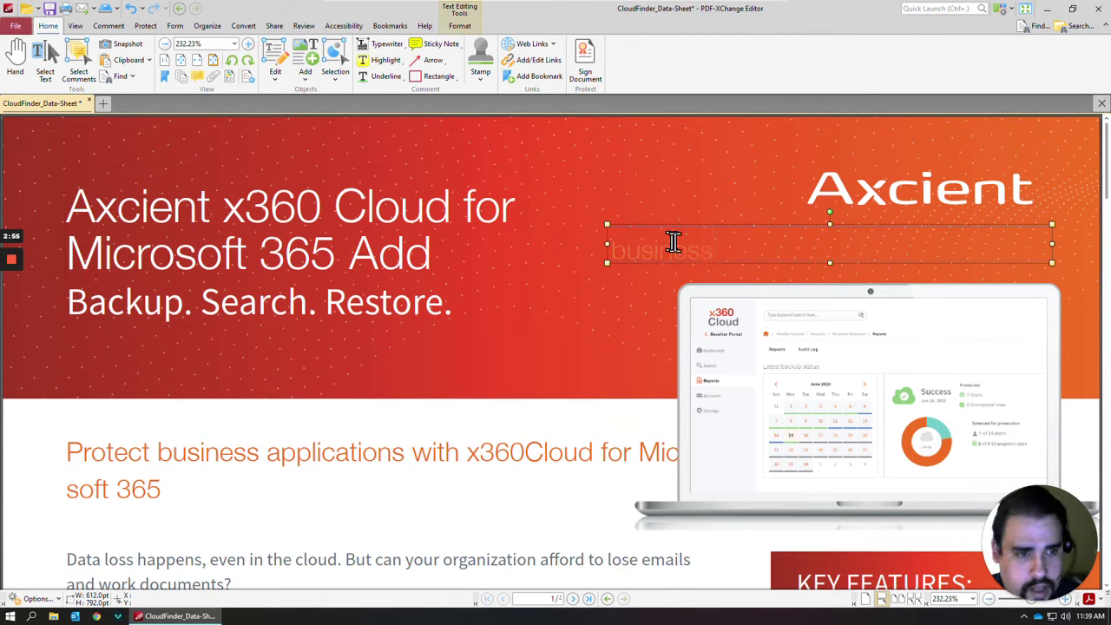
Replace the pasted word "business" in the new text box with "Test" and leave text entry.
{"action": "left_click_drag", "start_coordinate": [717, 248], "coordinate": [585, 249]}
{"action": "key", "text": "Delete"}
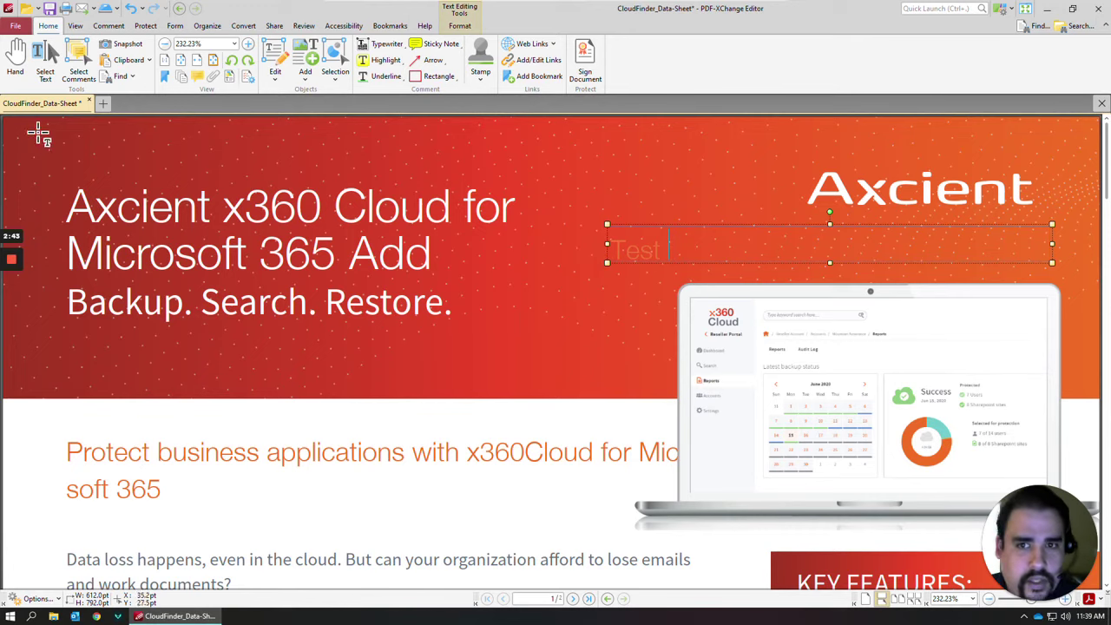
{"action": "left_click", "coordinate": [45, 74]}
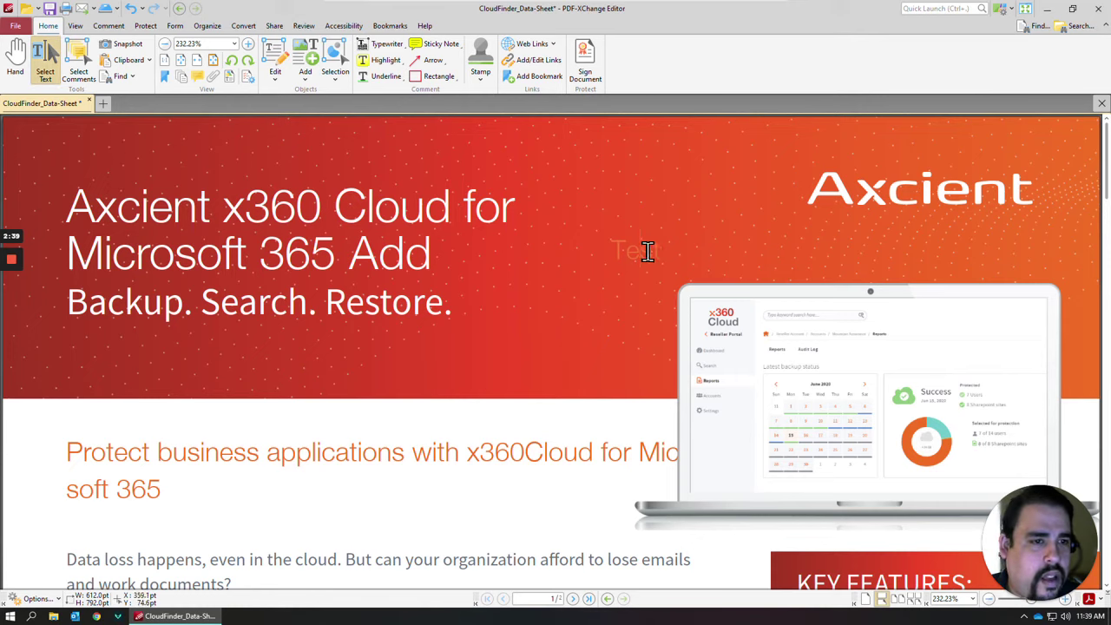
Resume text editing and move the "Test" text box to the white area just above the orange headline.
{"action": "left_click", "coordinate": [274, 74]}
{"action": "left_click", "coordinate": [298, 113]}
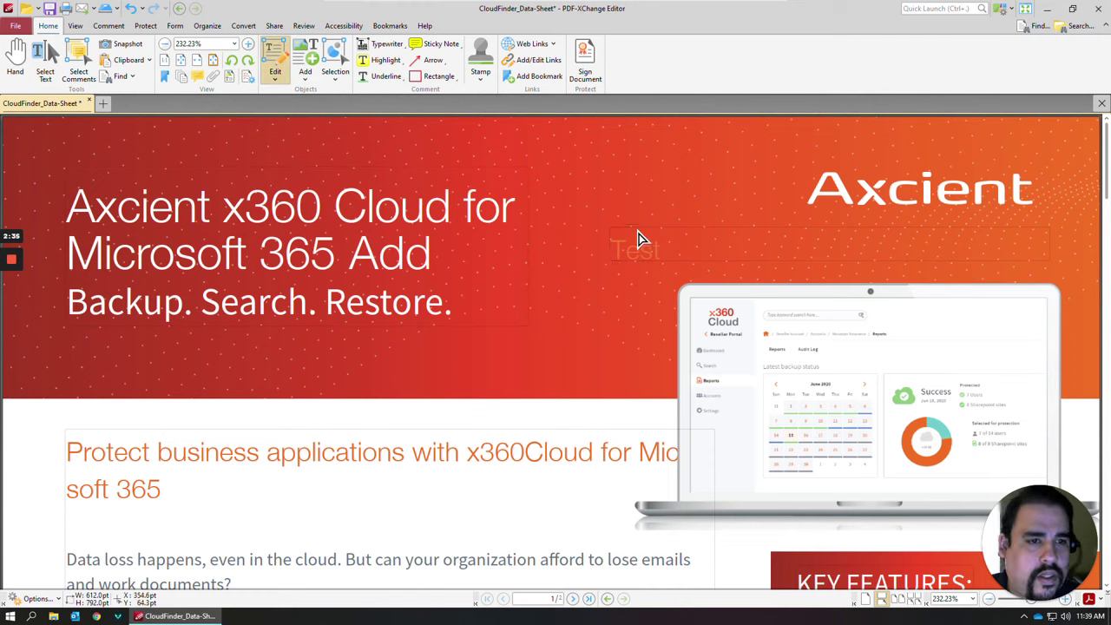
{"action": "left_click", "coordinate": [639, 234]}
{"action": "left_click_drag", "start_coordinate": [653, 248], "coordinate": [638, 299]}
{"action": "key", "text": "shift+Home"}
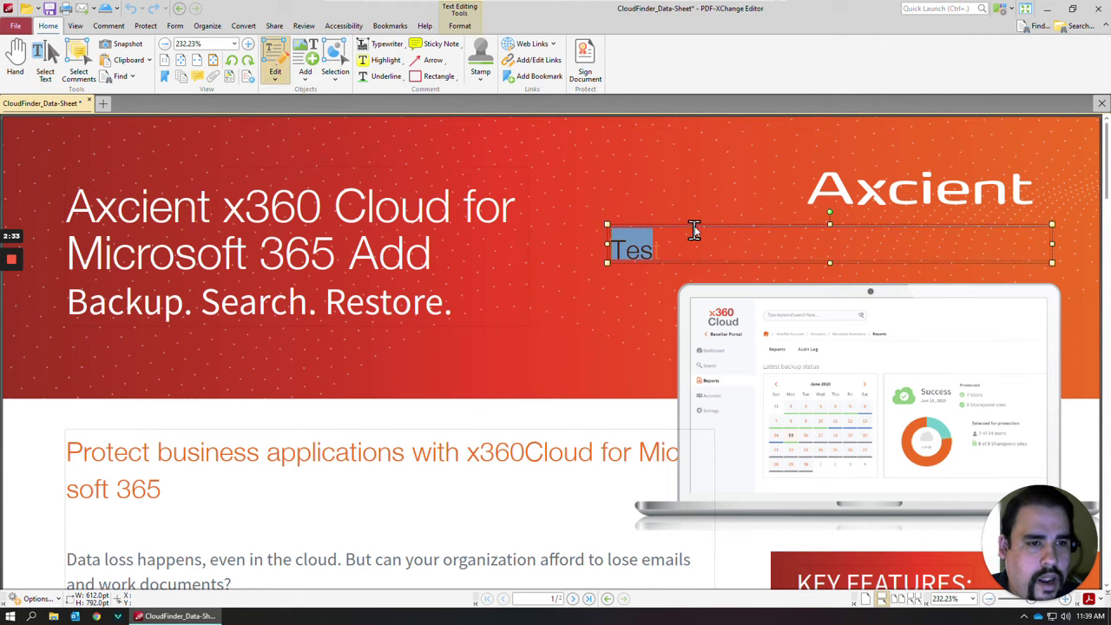
{"action": "left_click_drag", "start_coordinate": [697, 226], "coordinate": [492, 397]}
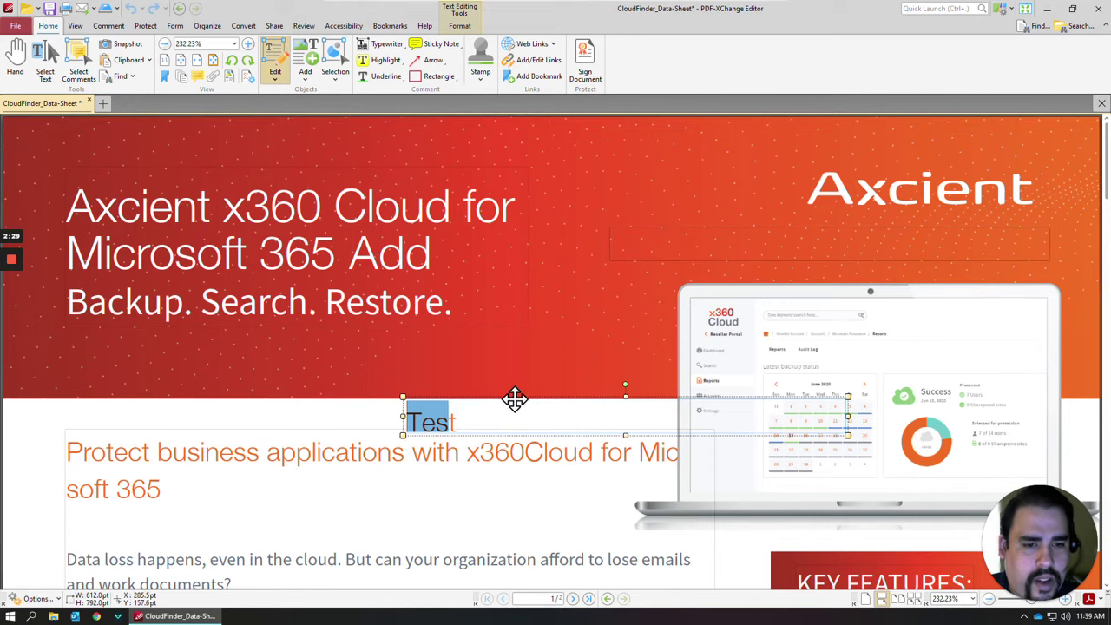
Open the text box's properties and set the font size of the selected letters "Tes" to 8 pt.
{"action": "right_click", "coordinate": [515, 400]}
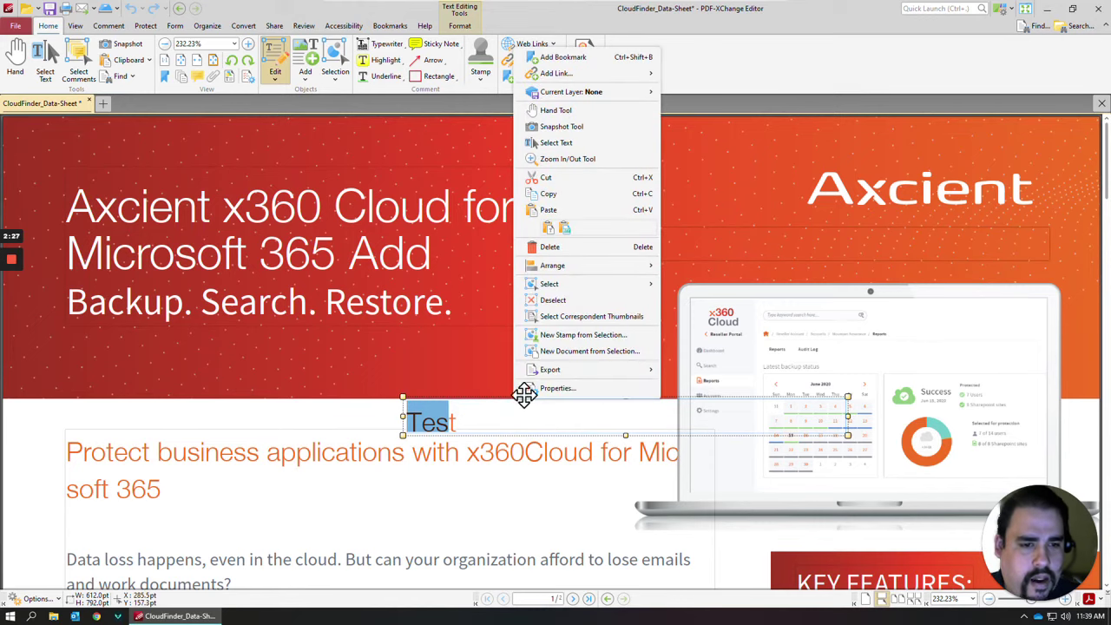
{"action": "left_click", "coordinate": [543, 390]}
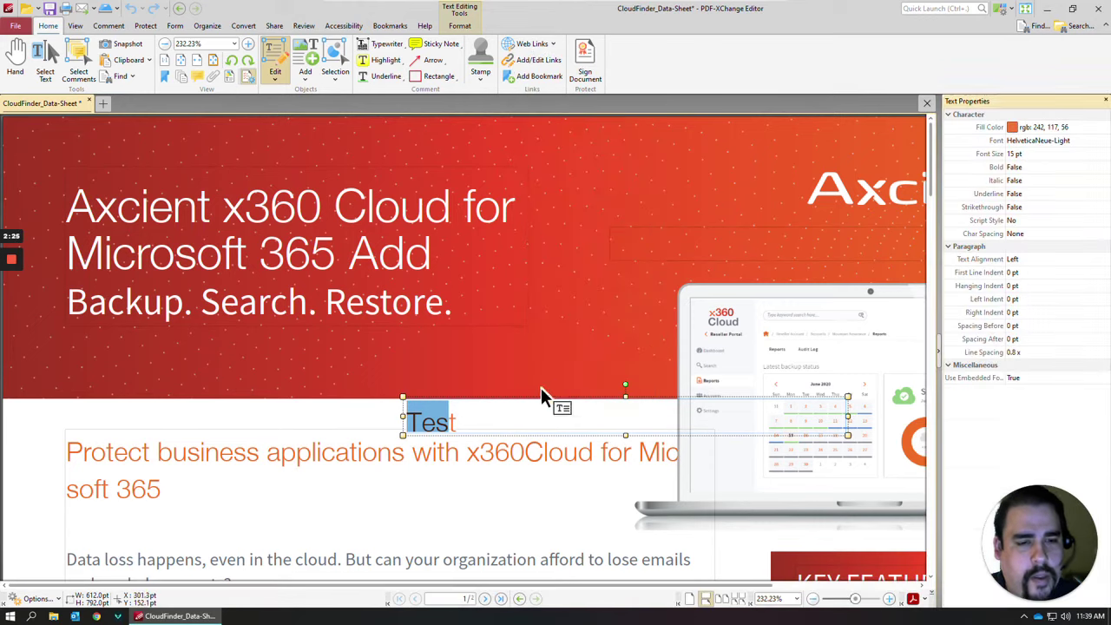
{"action": "left_click", "coordinate": [1023, 155]}
{"action": "left_click", "coordinate": [1106, 154]}
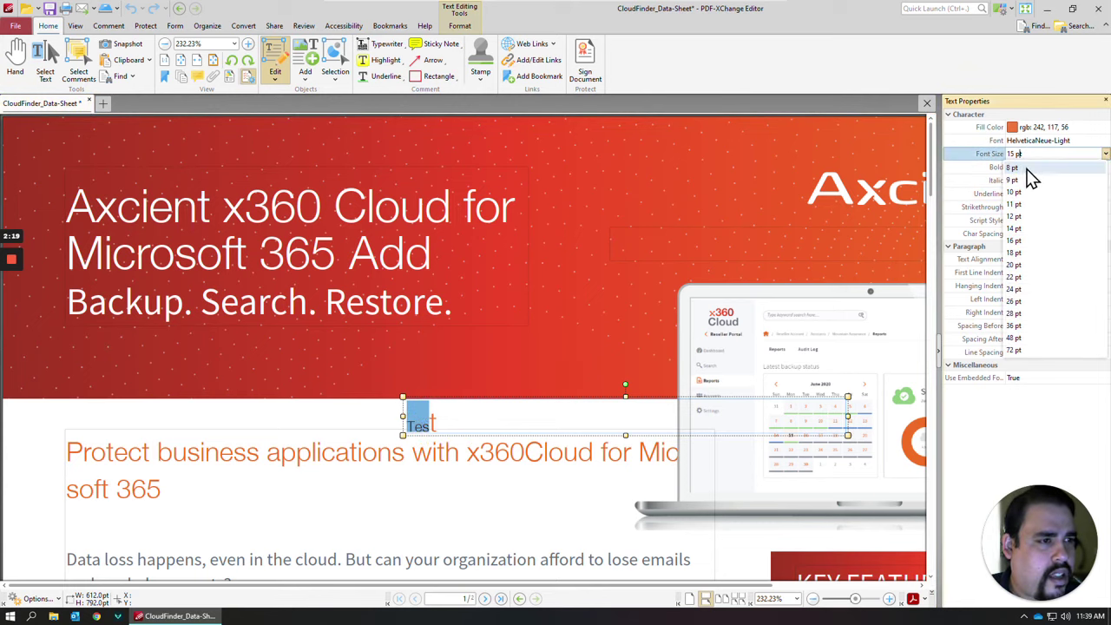
{"action": "left_click", "coordinate": [1037, 174]}
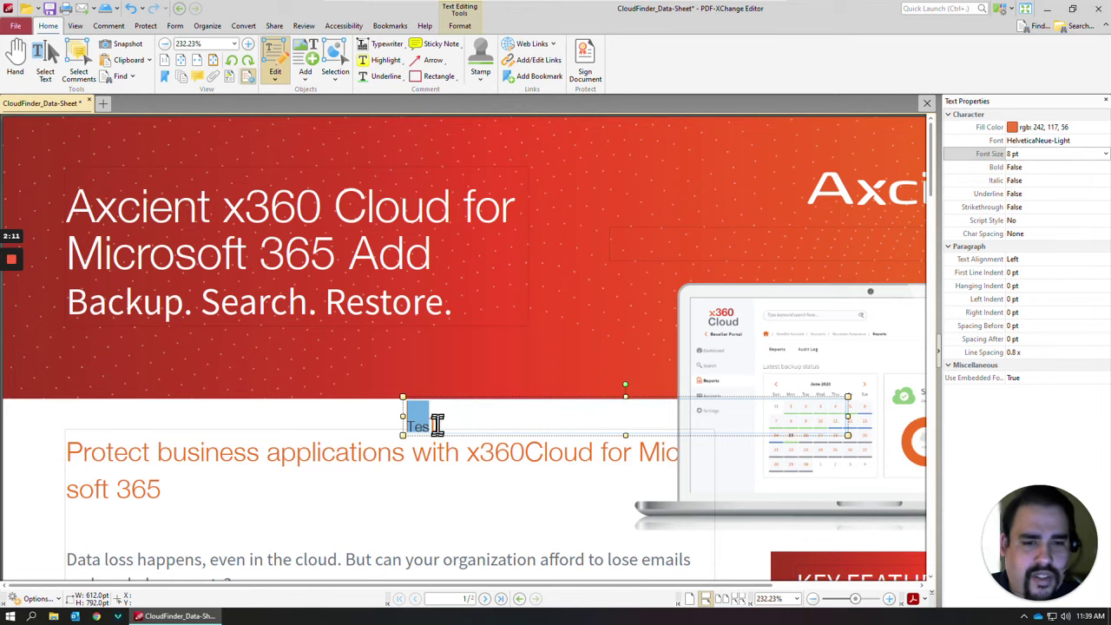
Set the font size of the entire word "Test" to 8 pt.
{"action": "left_click_drag", "start_coordinate": [443, 427], "coordinate": [409, 421]}
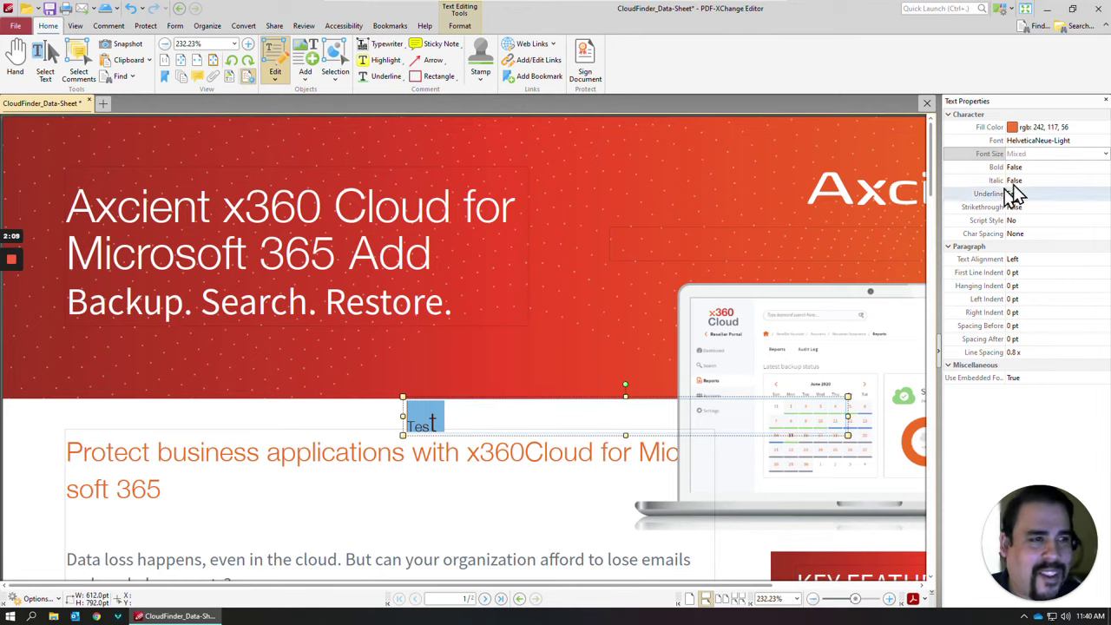
{"action": "left_click", "coordinate": [1108, 155]}
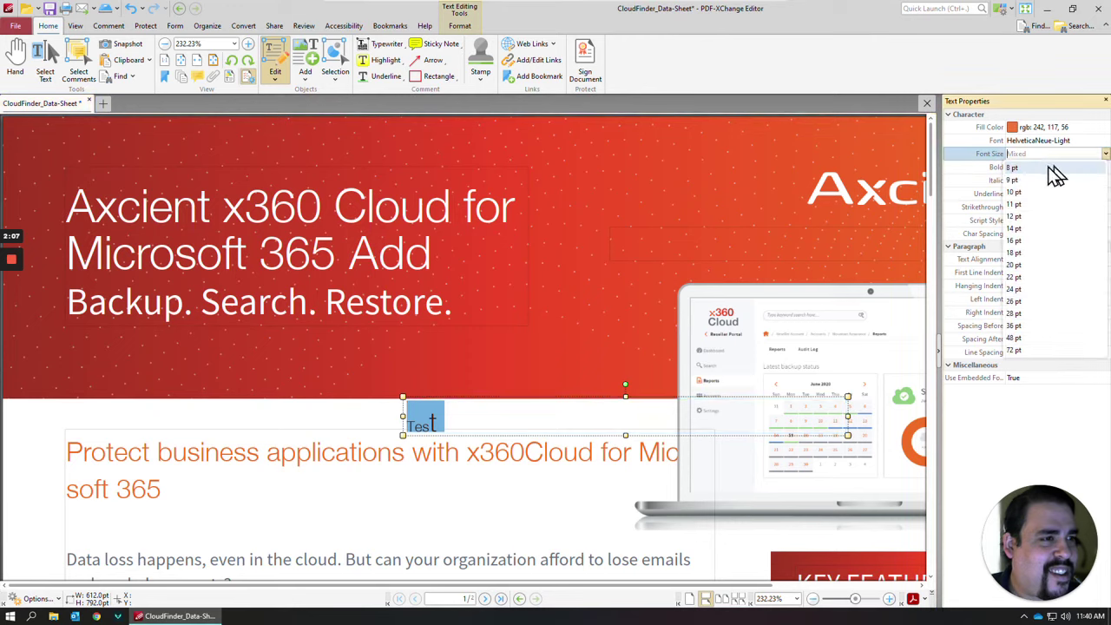
{"action": "left_click", "coordinate": [1045, 178]}
{"action": "left_click", "coordinate": [457, 412]}
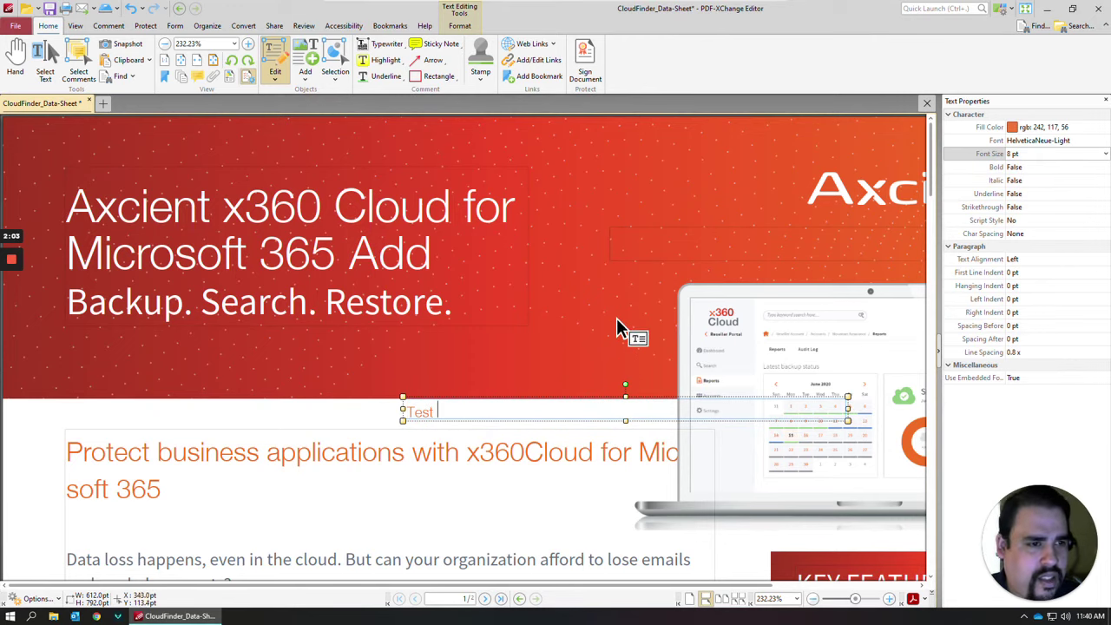
Switch content editing to images only and close the properties pane.
{"action": "left_click", "coordinate": [275, 80]}
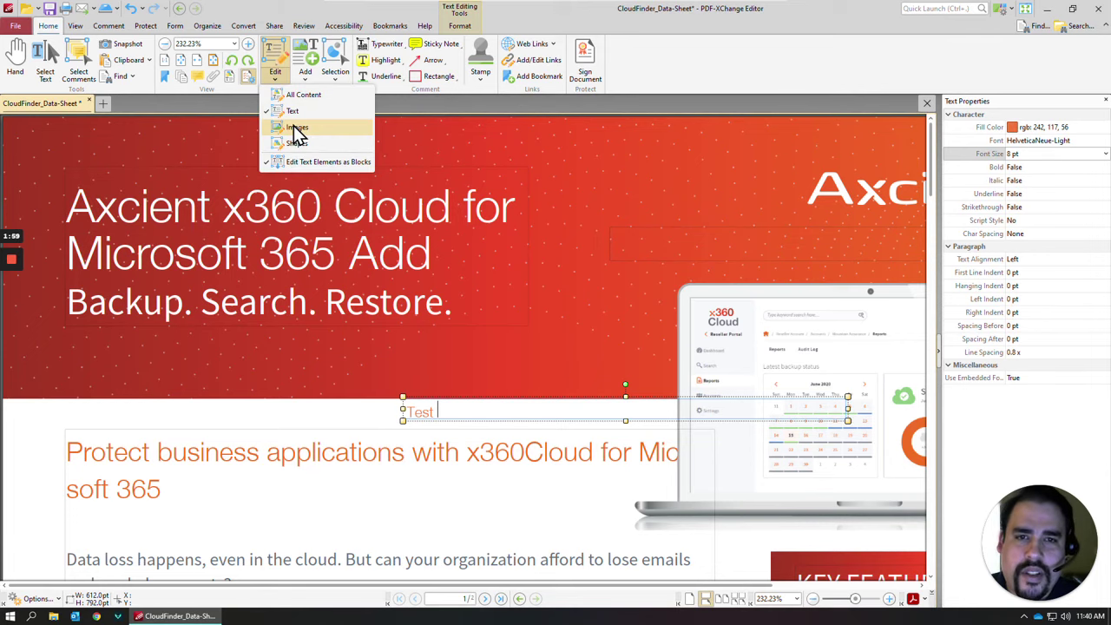
{"action": "left_click", "coordinate": [289, 111]}
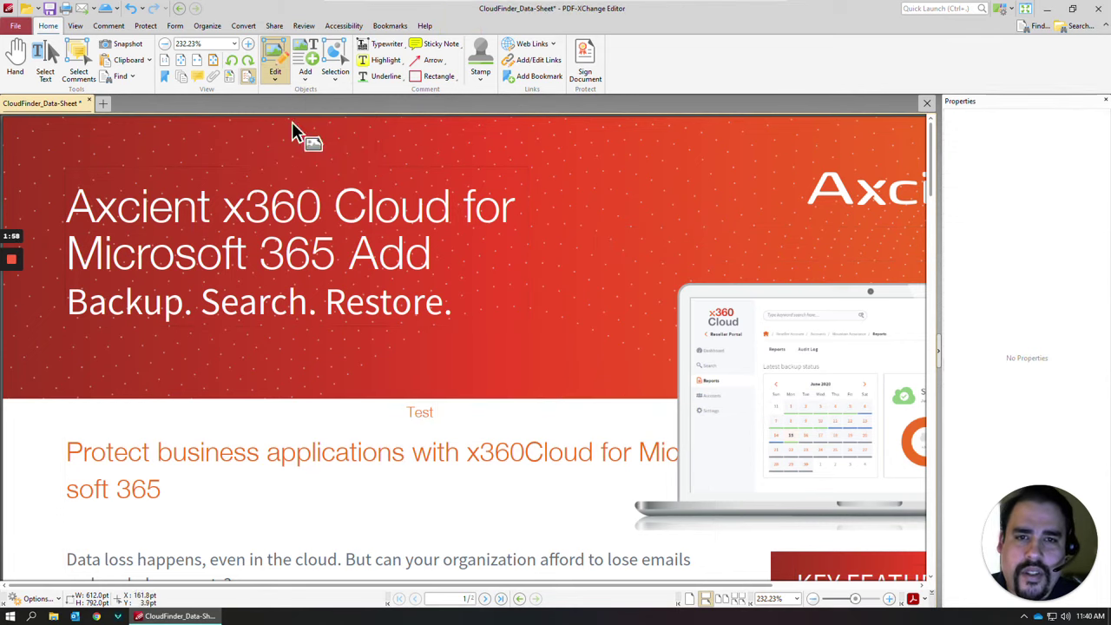
{"action": "left_click", "coordinate": [1105, 101]}
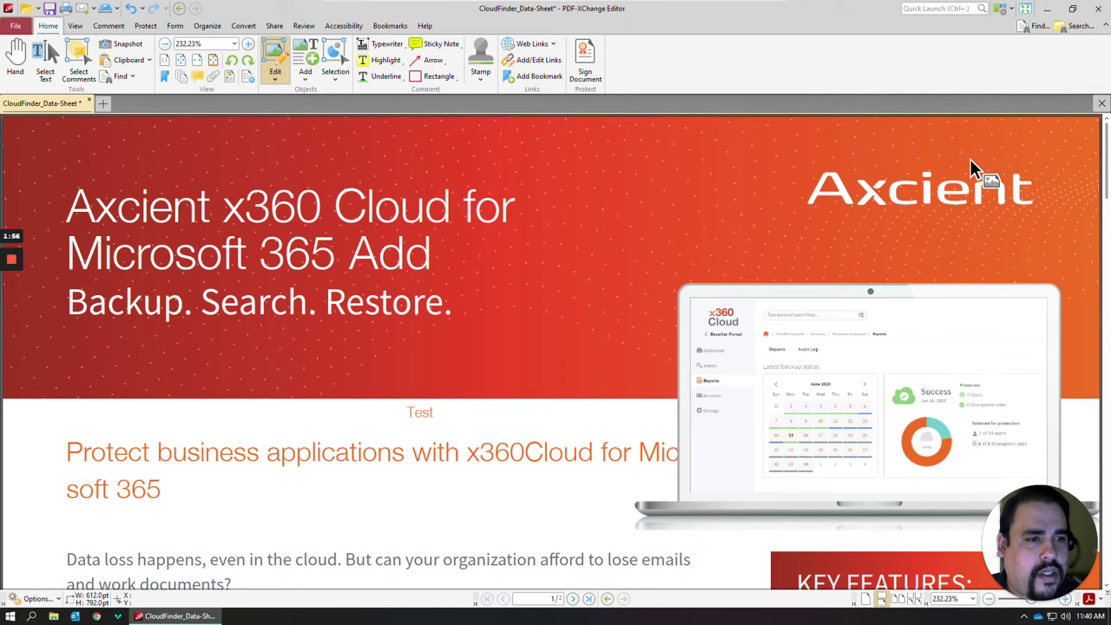
Move the x360 Cloud laptop image up and left over the red banner, and shrink it from its upper-left corner.
{"action": "left_click", "coordinate": [773, 329]}
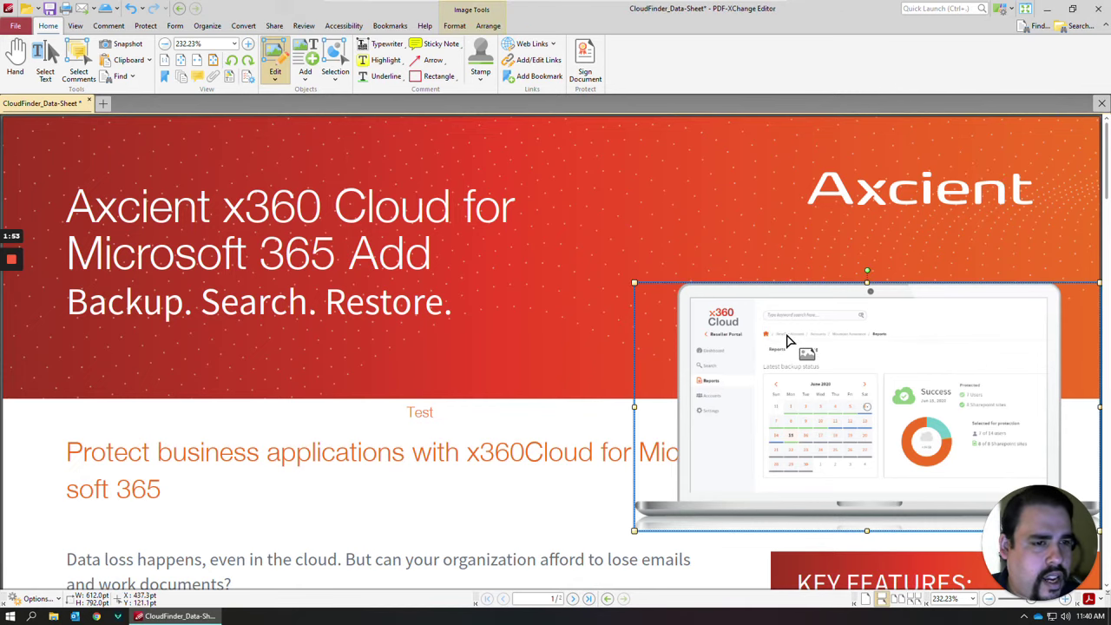
{"action": "left_click_drag", "start_coordinate": [788, 341], "coordinate": [686, 286]}
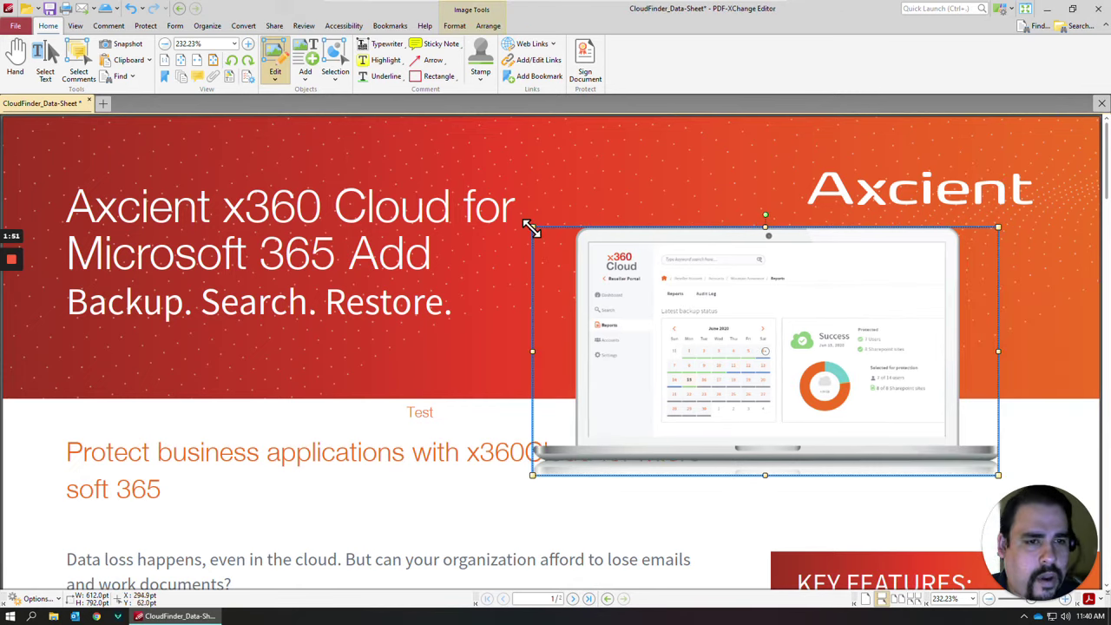
{"action": "left_click_drag", "start_coordinate": [532, 227], "coordinate": [681, 304]}
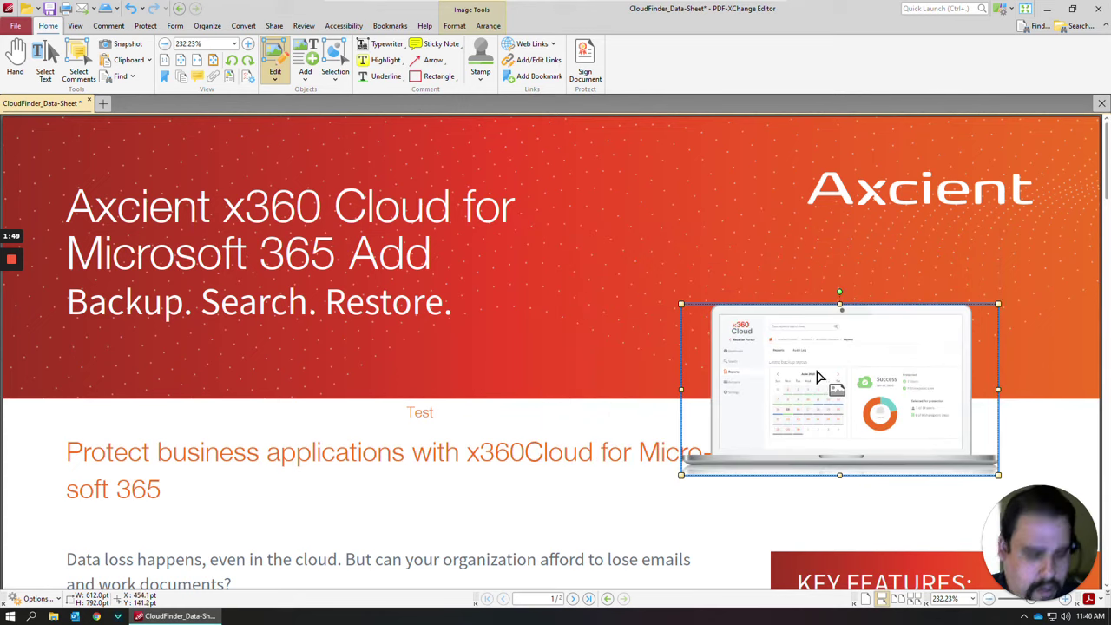
Delete the x360 Cloud laptop image, undo the deletion and reselect the image.
{"action": "key", "text": "Delete"}
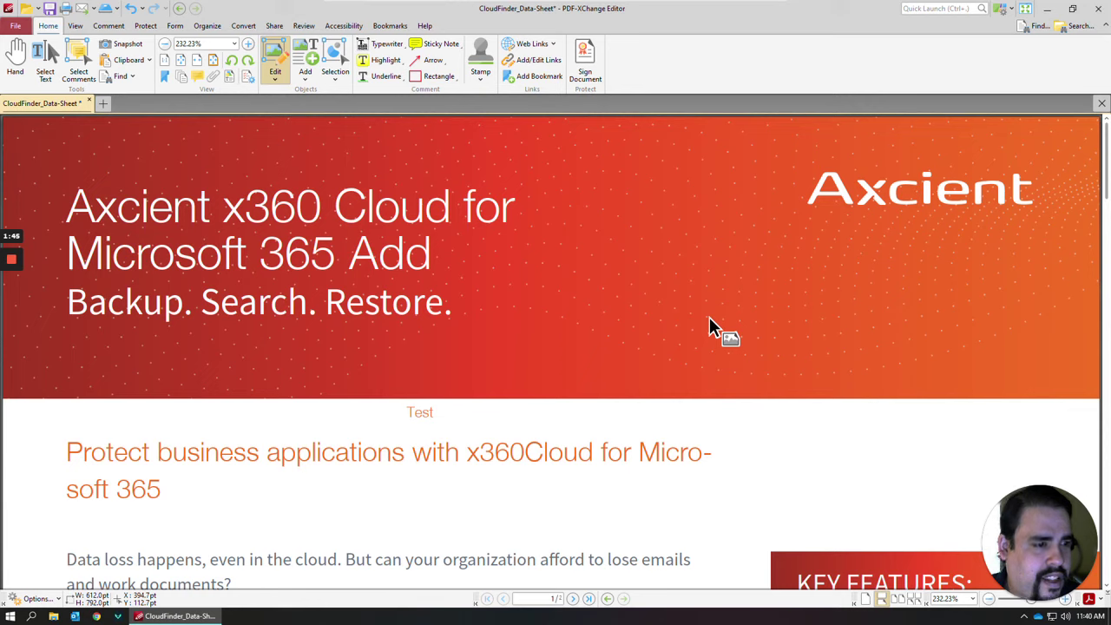
{"action": "key", "text": "ctrl+z"}
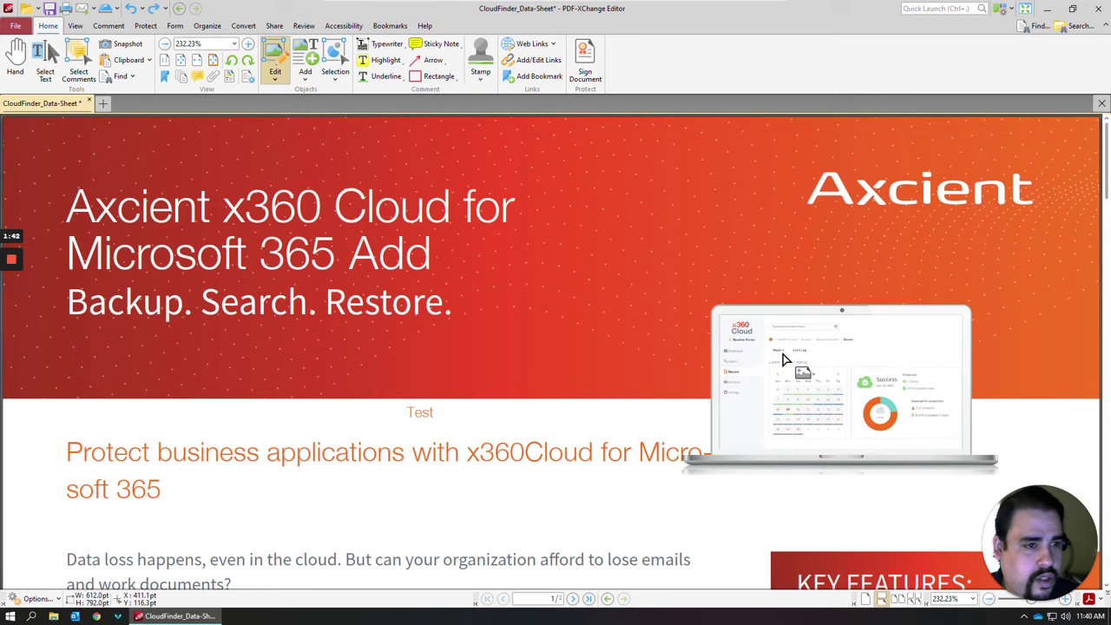
{"action": "left_click", "coordinate": [788, 356]}
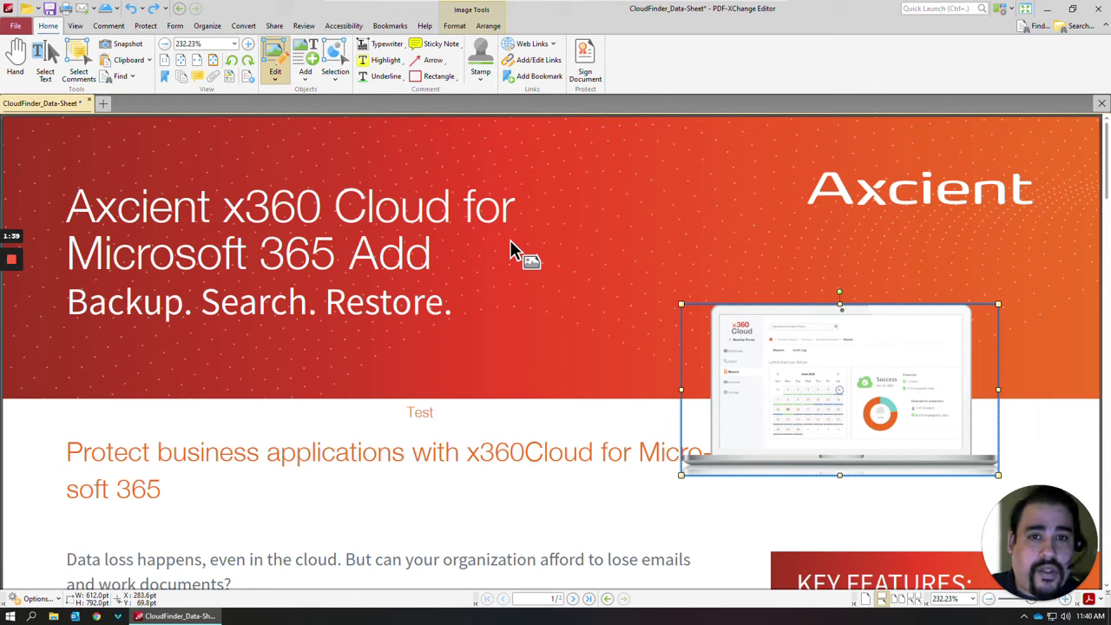
Start adding an image and draw its placement rectangle in the red banner, between the headline text and the laptop image.
{"action": "left_click", "coordinate": [305, 82]}
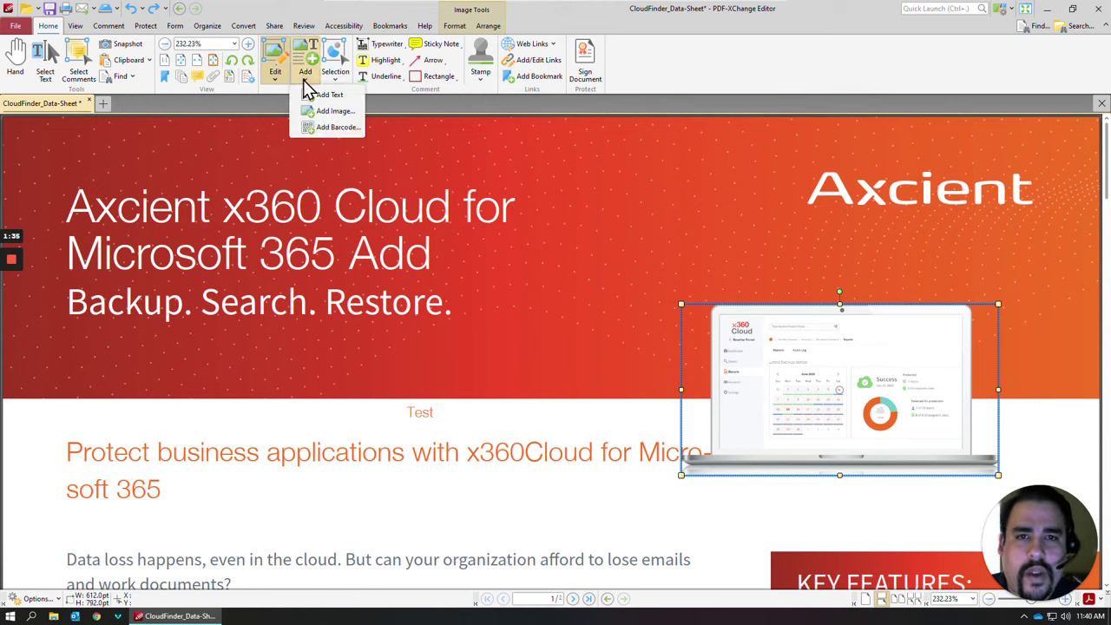
{"action": "left_click", "coordinate": [337, 113]}
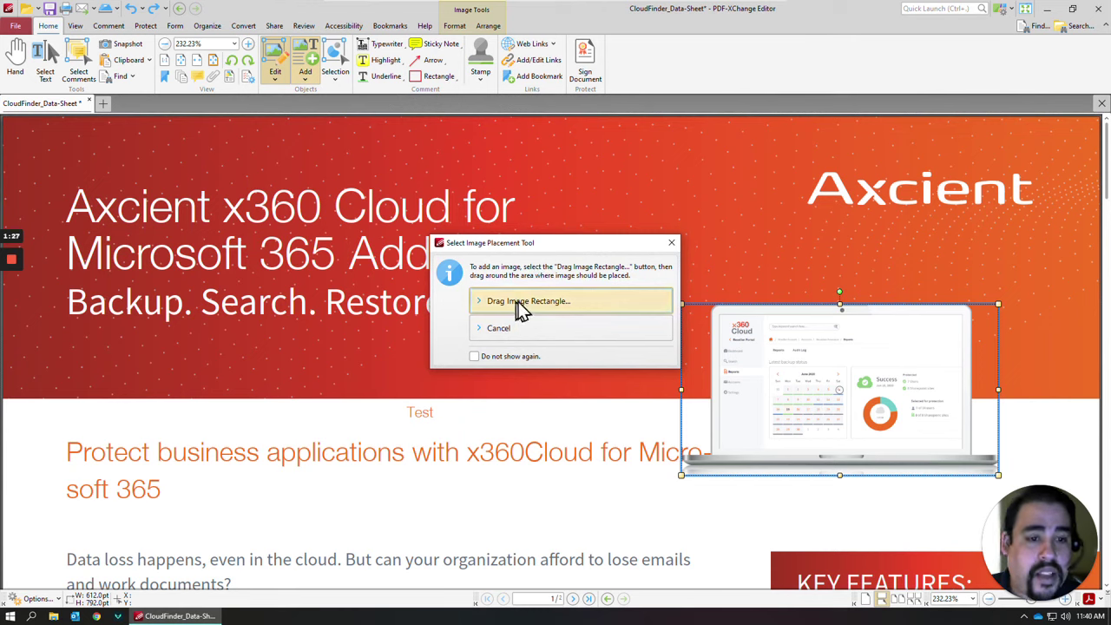
{"action": "left_click", "coordinate": [525, 304]}
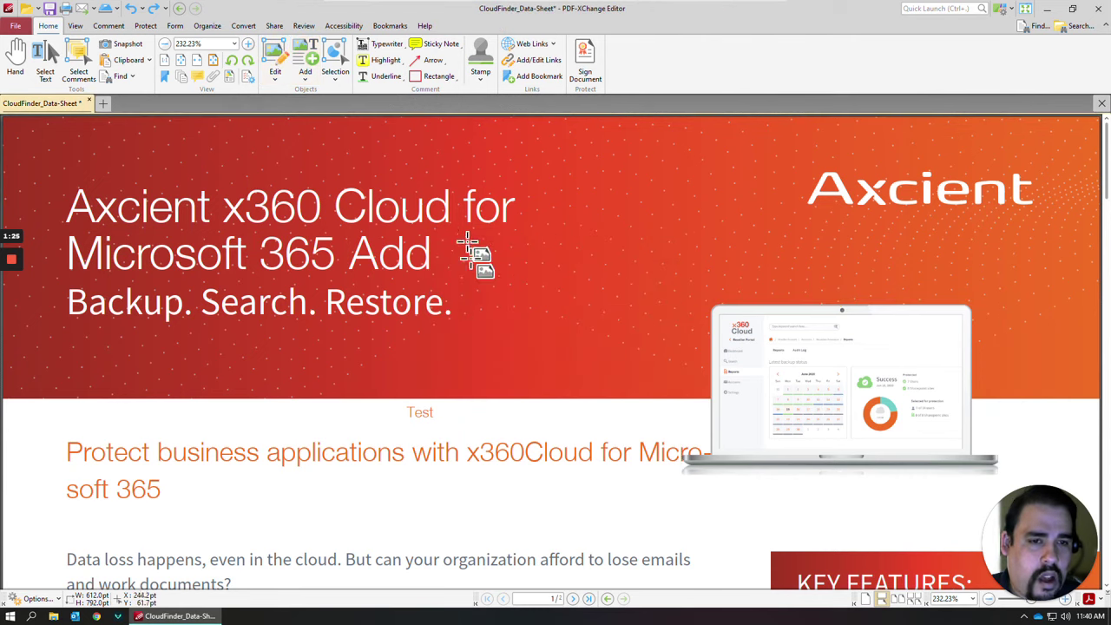
{"action": "left_click_drag", "start_coordinate": [464, 235], "coordinate": [653, 385]}
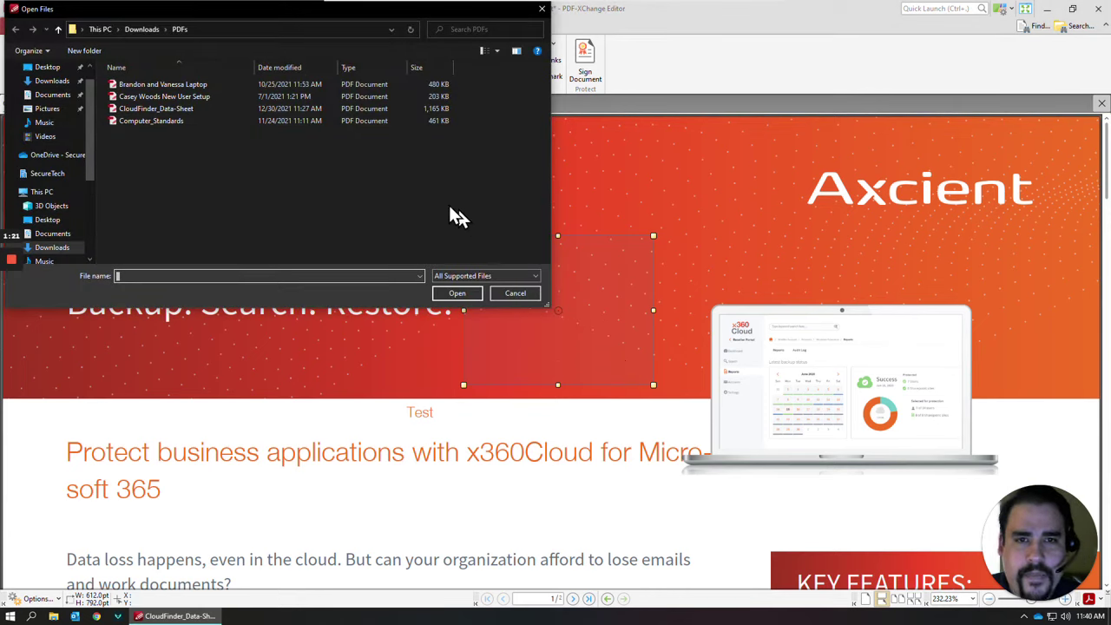
Choose the picture lenovo-laptop-thinkpad-x1-carbon-gen8-subseries-hero from the Pictures folder in Downloads as the image source.
{"action": "left_click", "coordinate": [141, 28]}
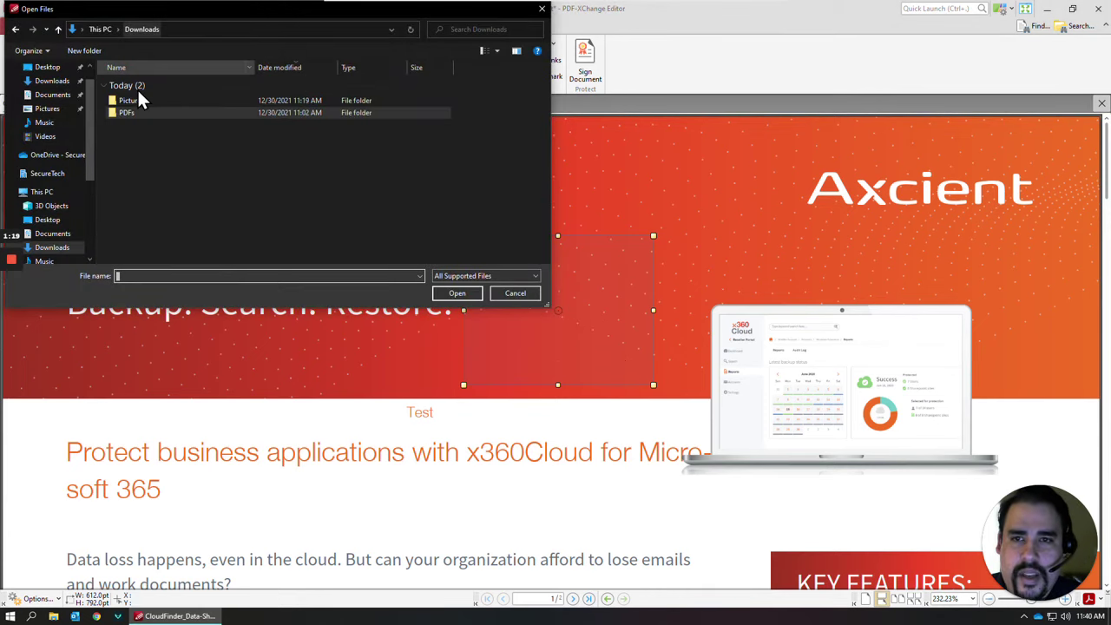
{"action": "double_click", "coordinate": [142, 104]}
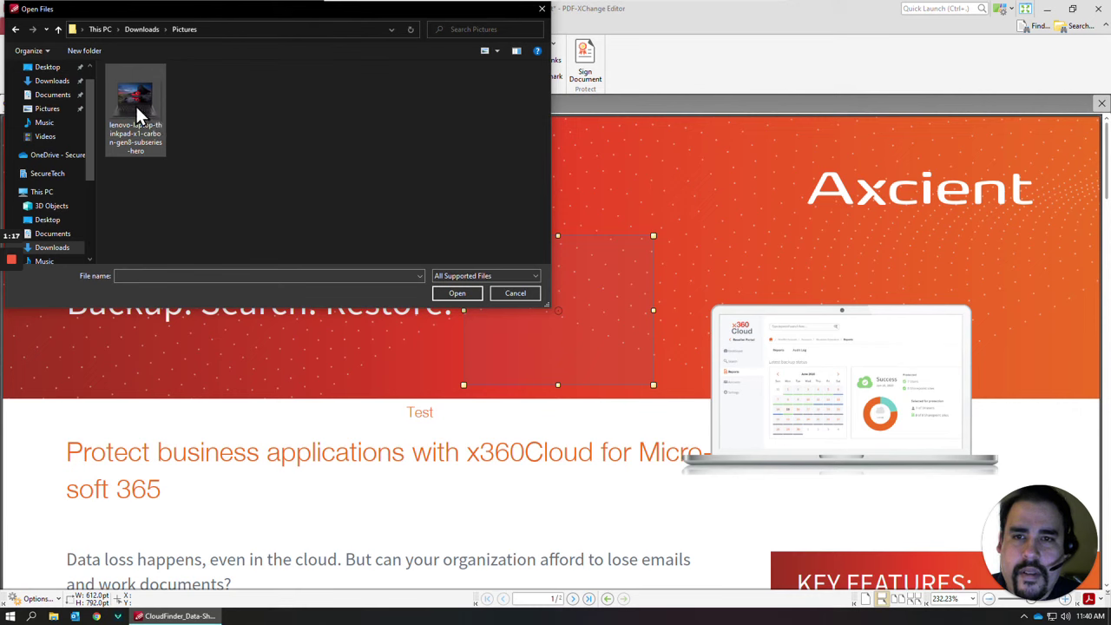
{"action": "left_click", "coordinate": [136, 113]}
{"action": "left_click", "coordinate": [465, 294]}
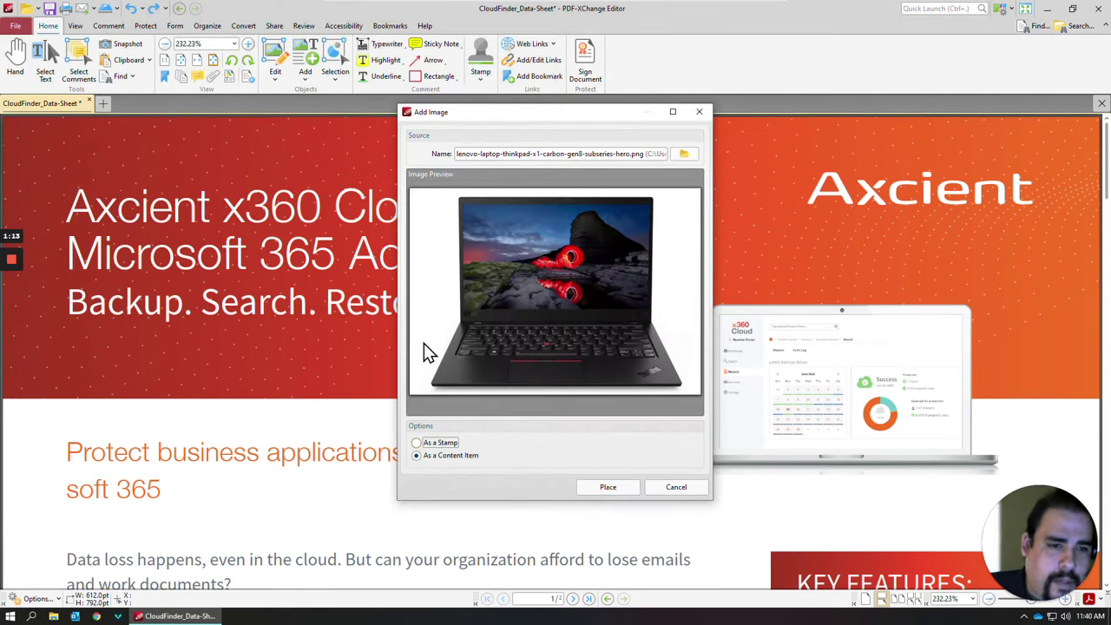
Place the ThinkPad image on the page as a content item instead of a stamp.
{"action": "left_click", "coordinate": [447, 457]}
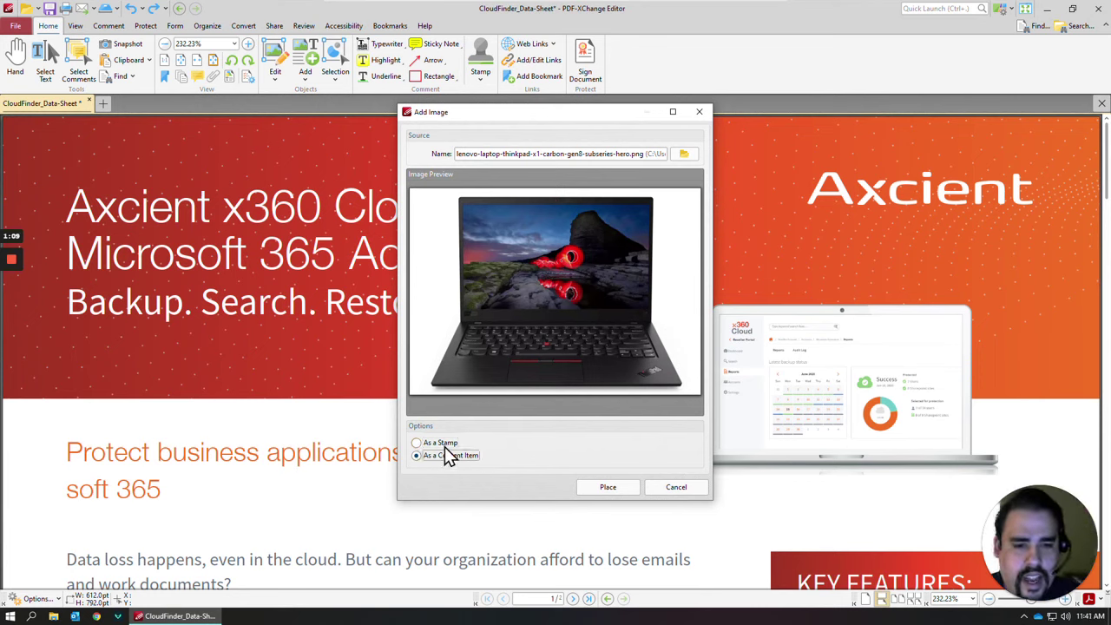
{"action": "left_click", "coordinate": [446, 443]}
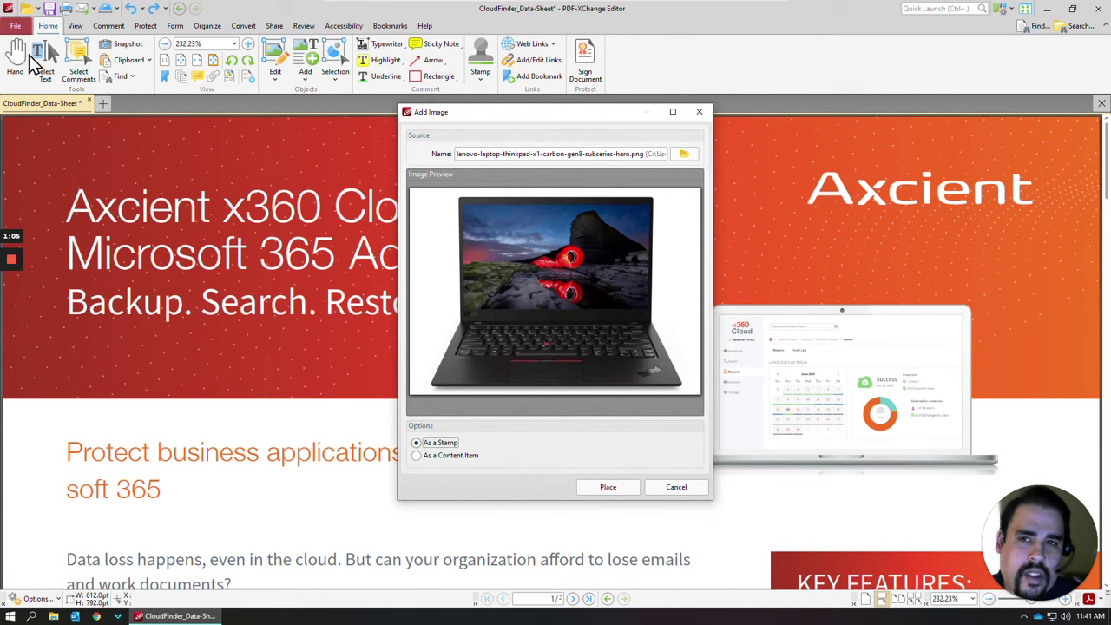
{"action": "left_click", "coordinate": [465, 458]}
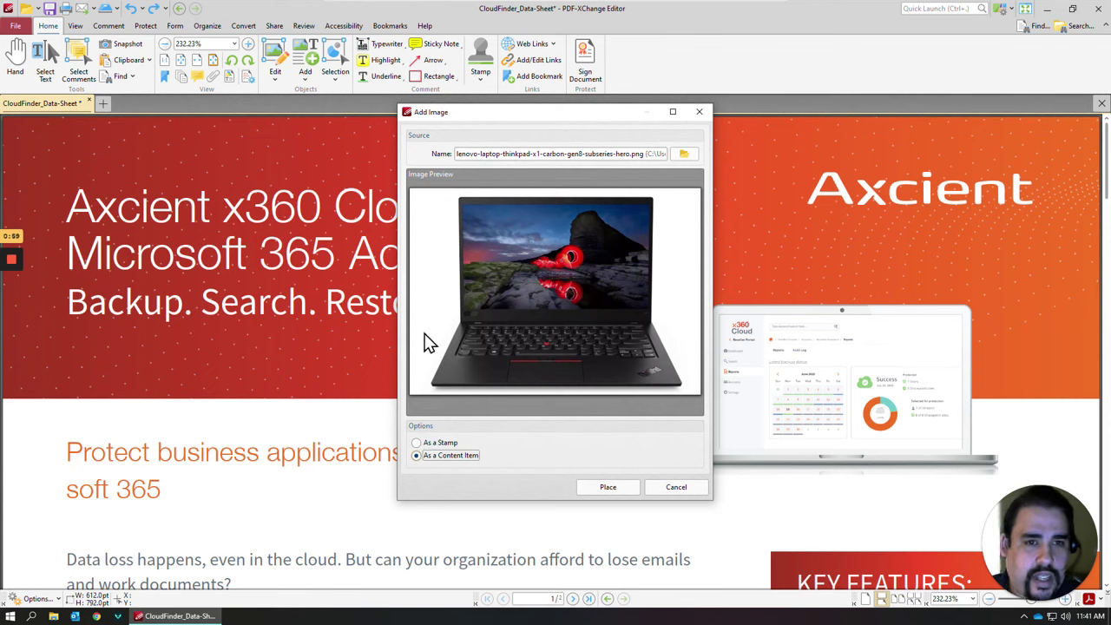
{"action": "left_click", "coordinate": [608, 487]}
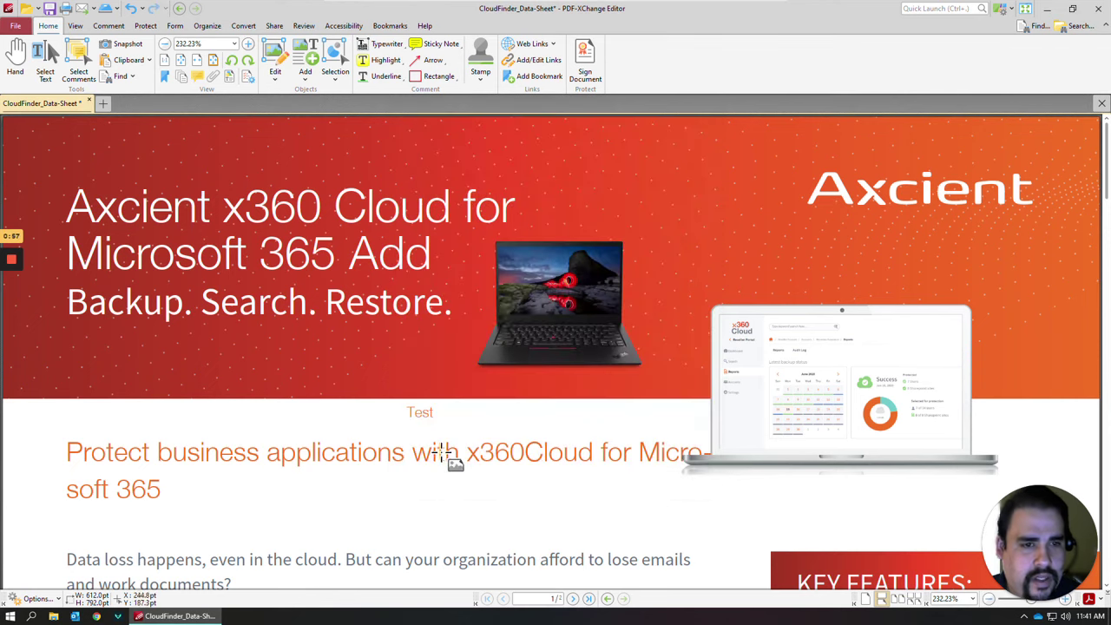
Return to editing images and move the placed ThinkPad image right and slightly up, next to the x360 Cloud laptop.
{"action": "left_click", "coordinate": [275, 78]}
{"action": "left_click", "coordinate": [295, 141]}
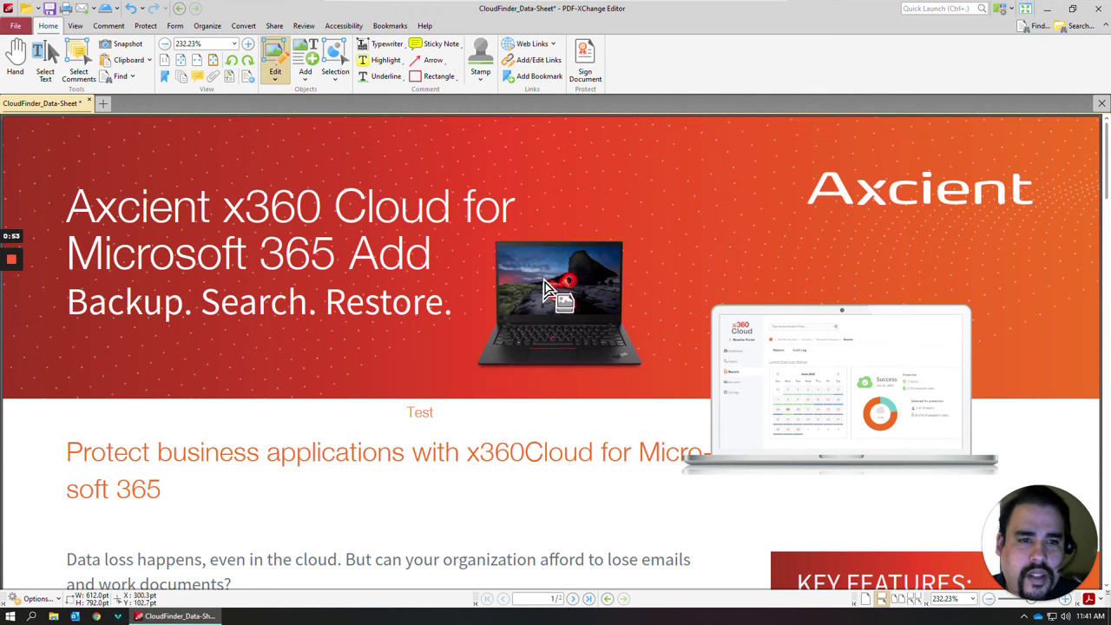
{"action": "left_click_drag", "start_coordinate": [562, 273], "coordinate": [633, 261]}
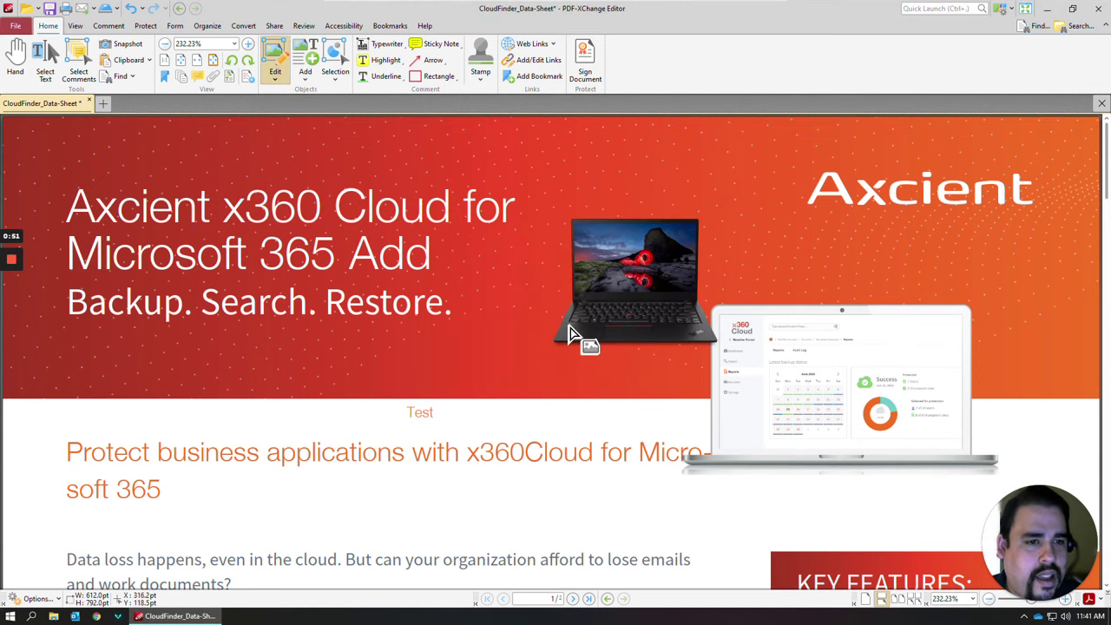
Enlarge the ThinkPad image from its lower-left corner and delete it from the page.
{"action": "left_click", "coordinate": [622, 295]}
{"action": "left_click_drag", "start_coordinate": [539, 349], "coordinate": [479, 394]}
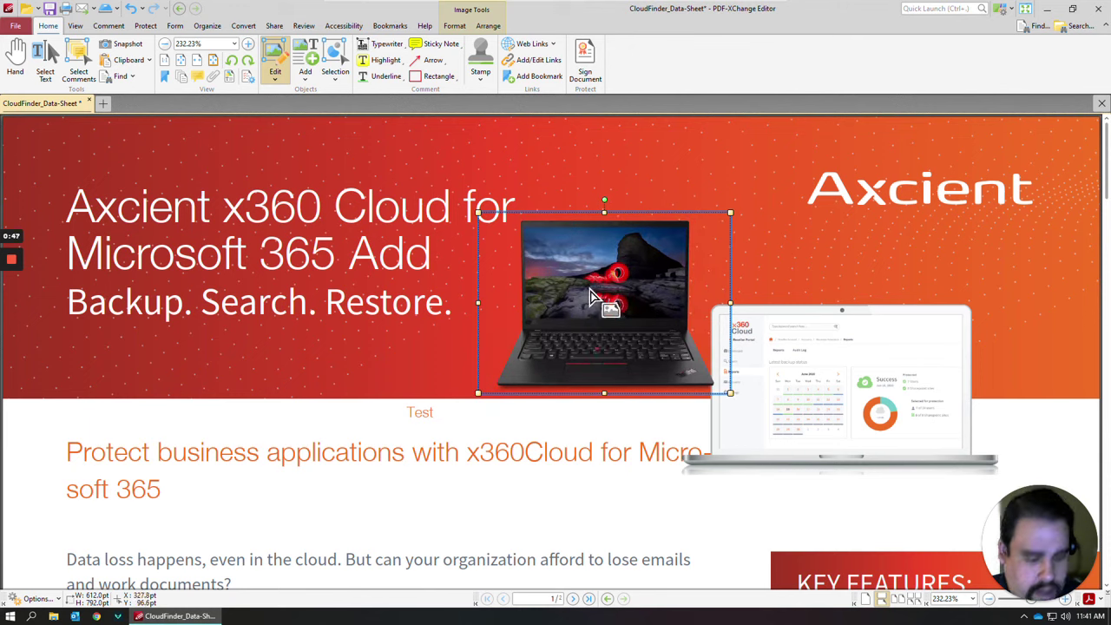
{"action": "key", "text": "Delete"}
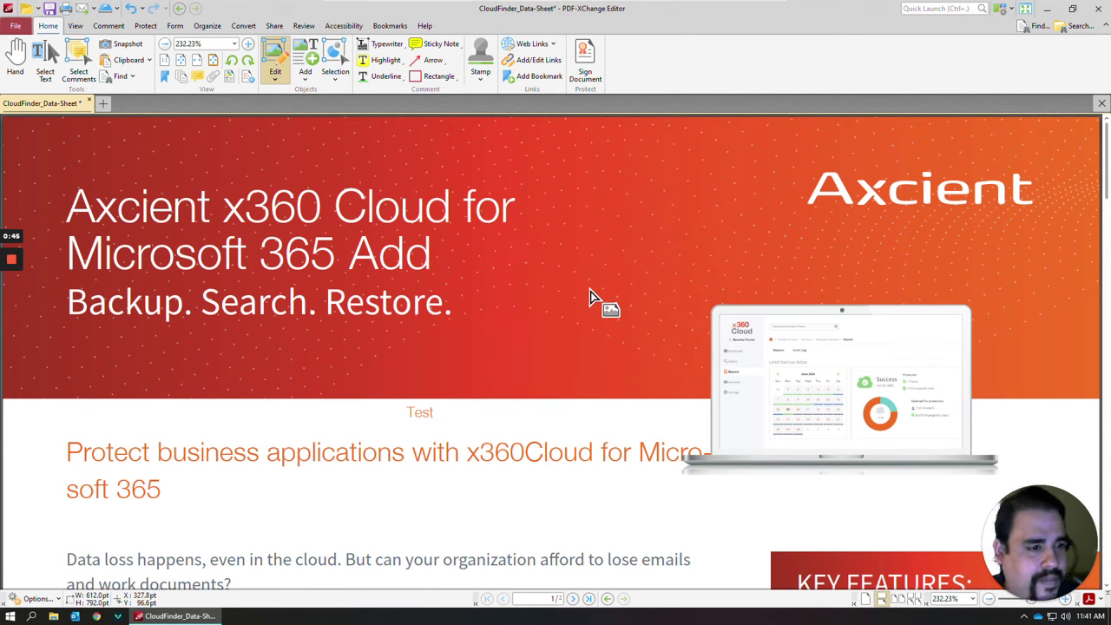